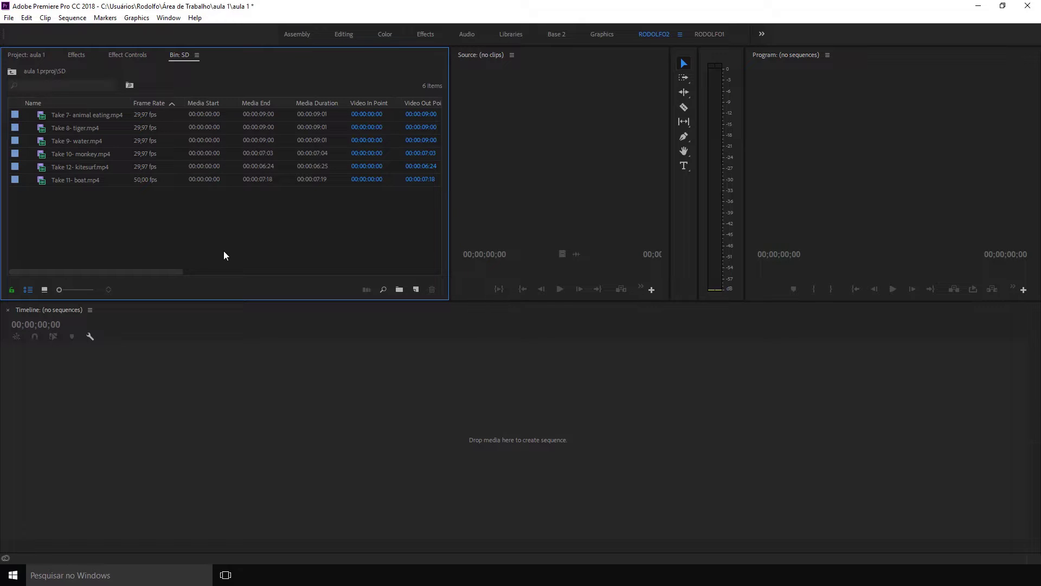
Open the SD bin's New Item menu to list the creatable item types, including Sequence
left_click(417, 290)
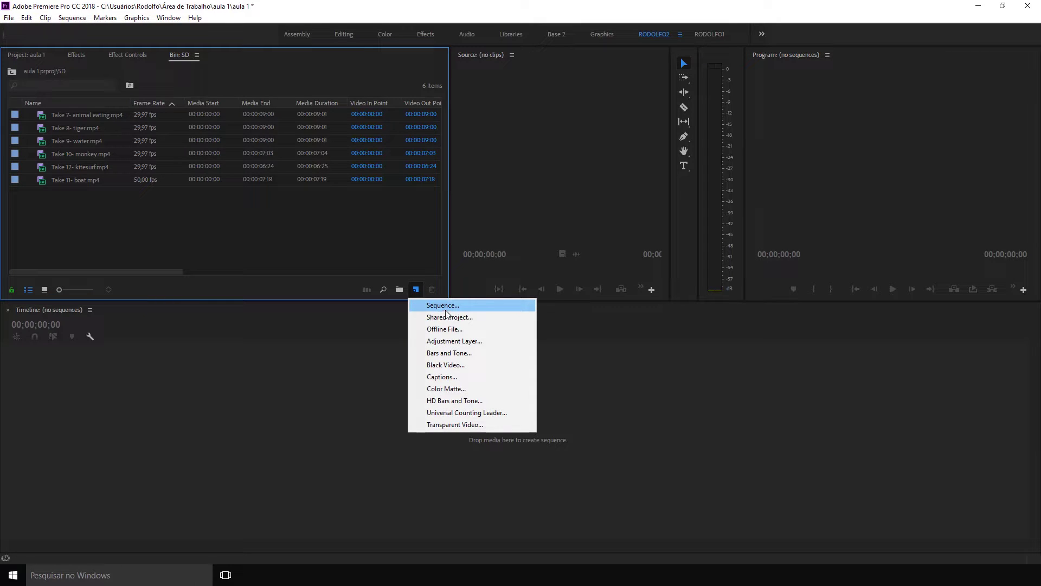
left_click(444, 310)
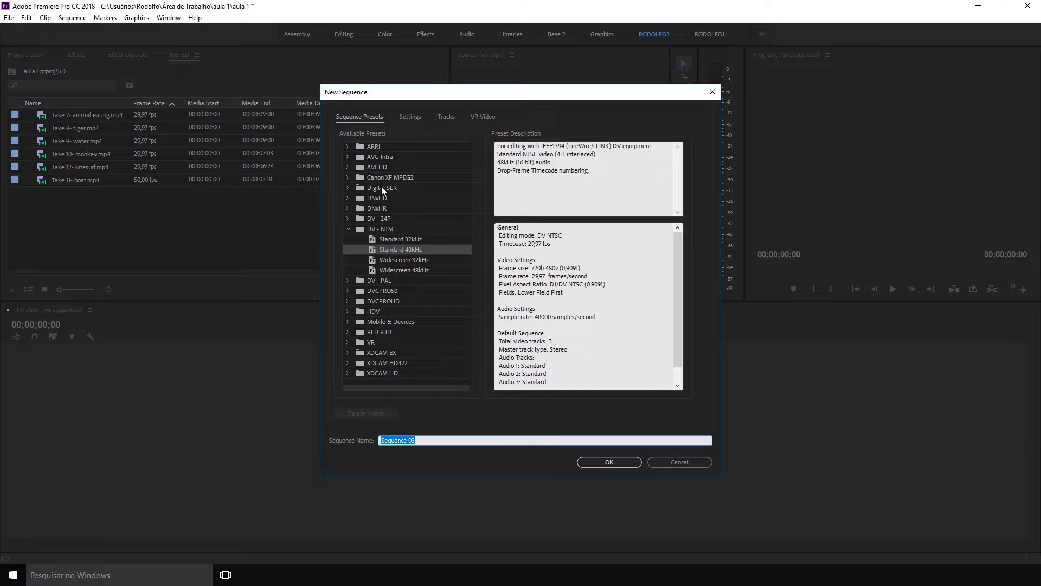
left_click(348, 229)
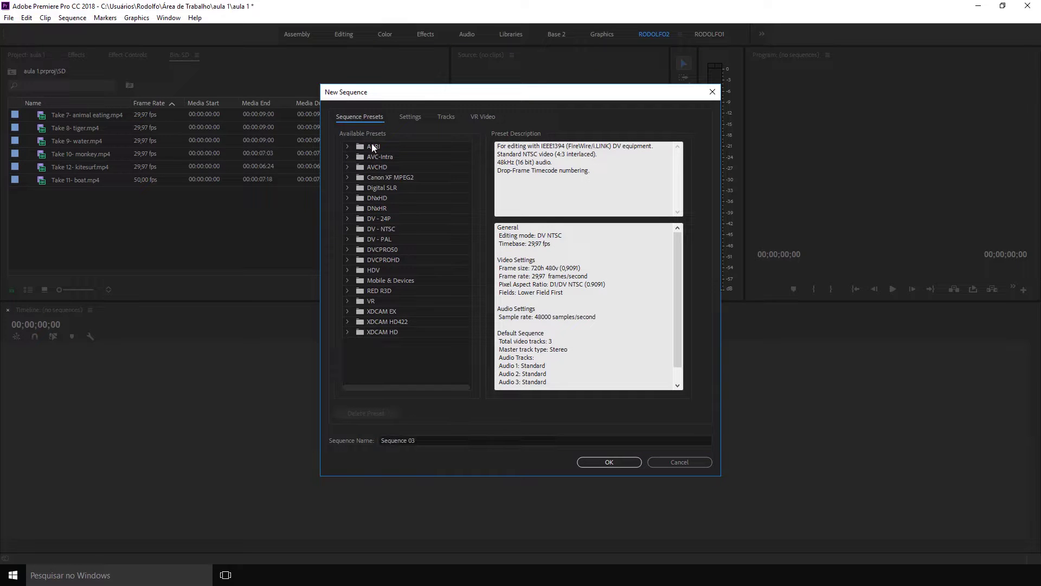
left_click(349, 146)
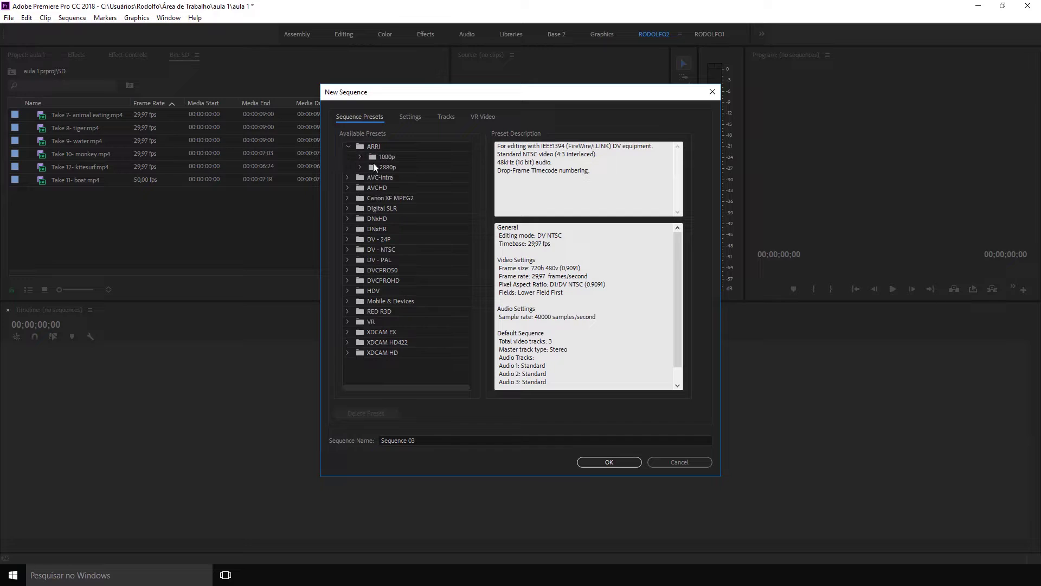
left_click(360, 156)
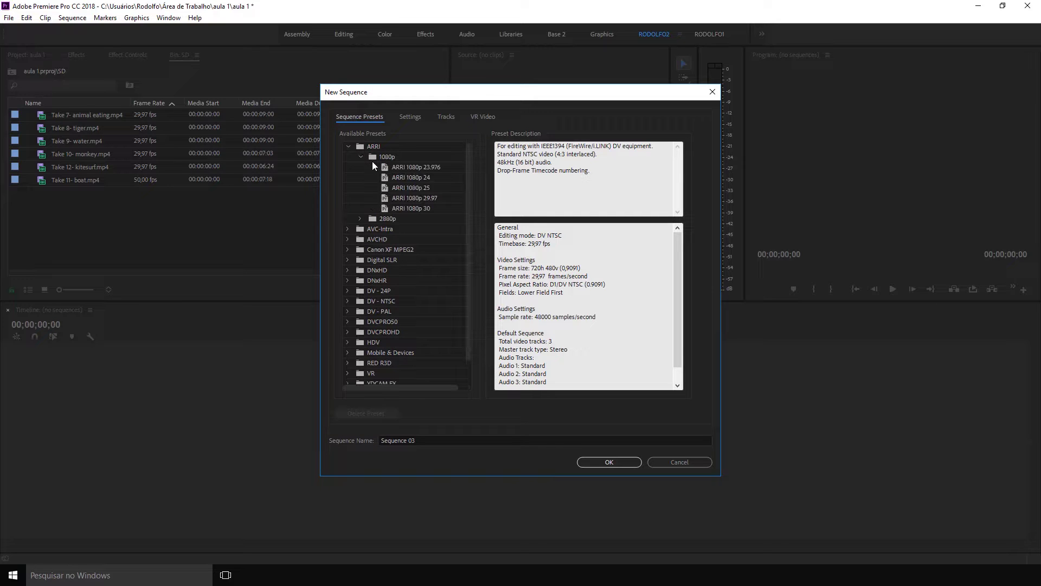
left_click(410, 188)
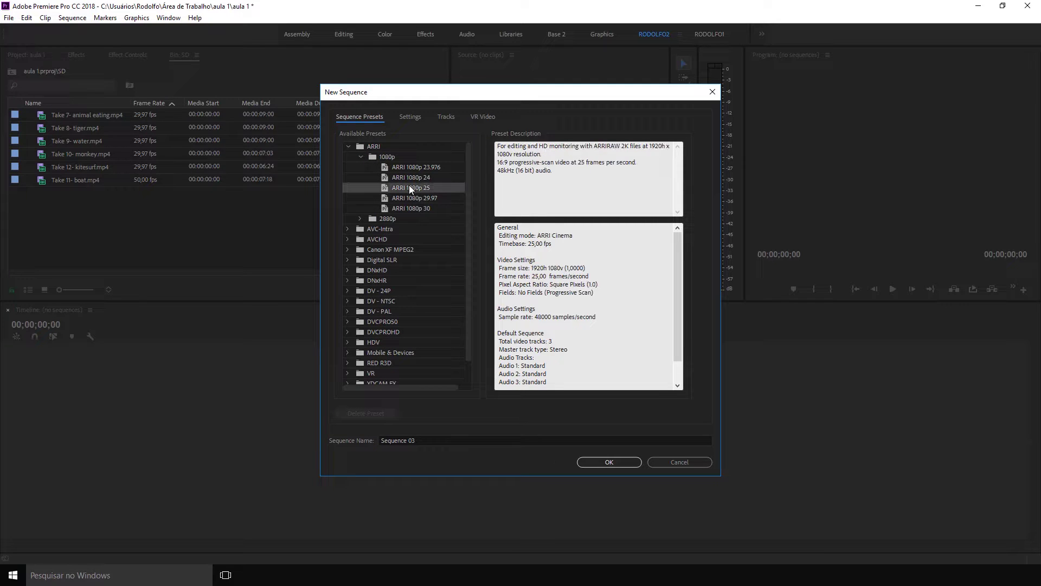
left_click(410, 180)
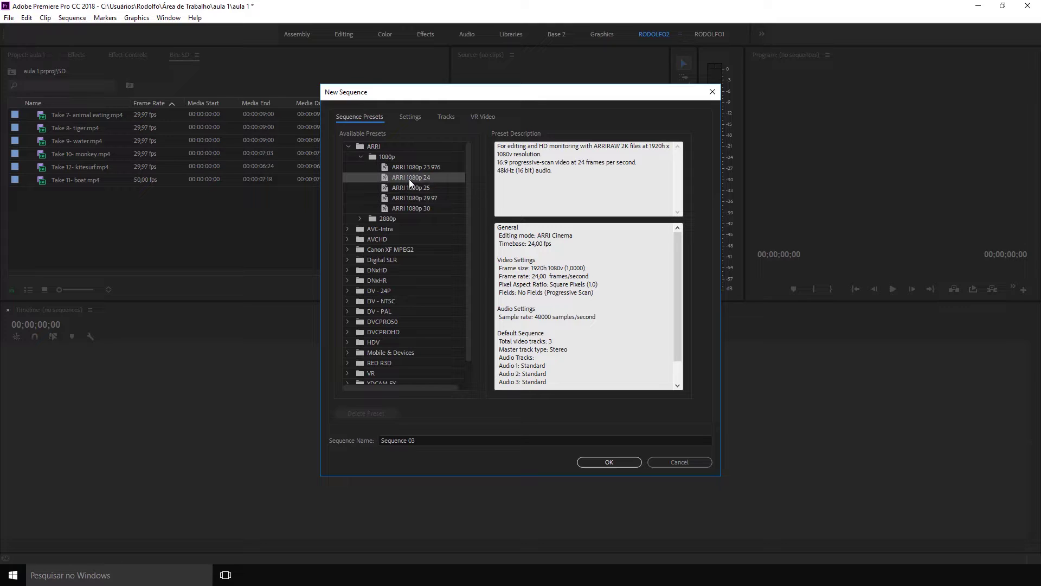
left_click(429, 198)
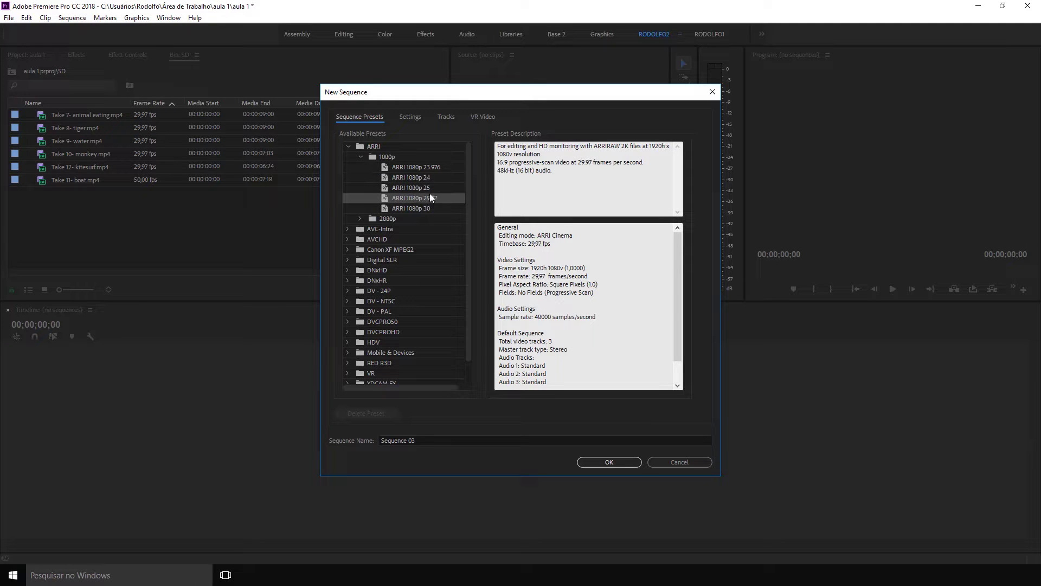
left_click(428, 209)
left_click(431, 198)
left_click(361, 157)
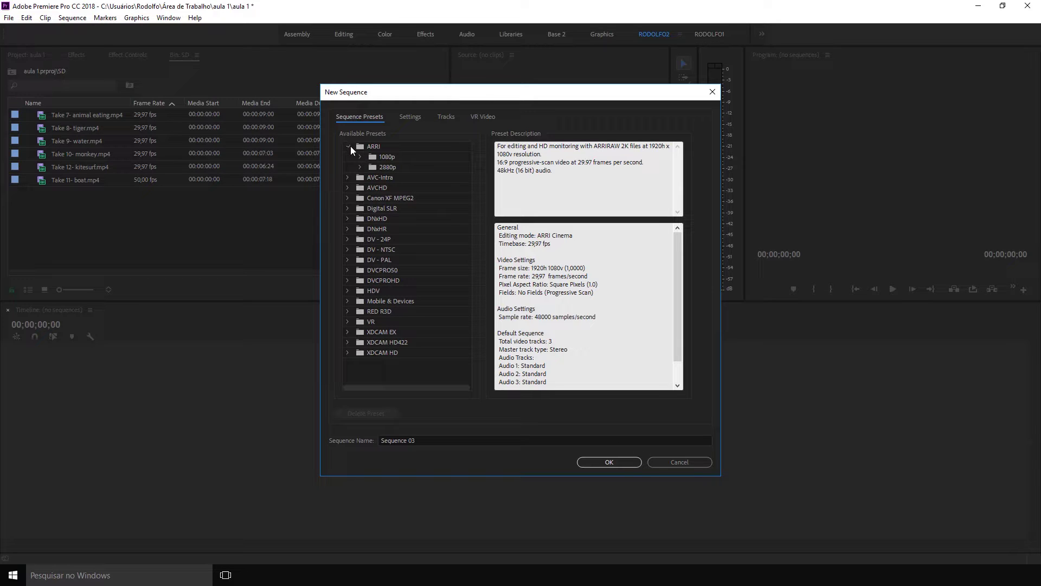
left_click(348, 145)
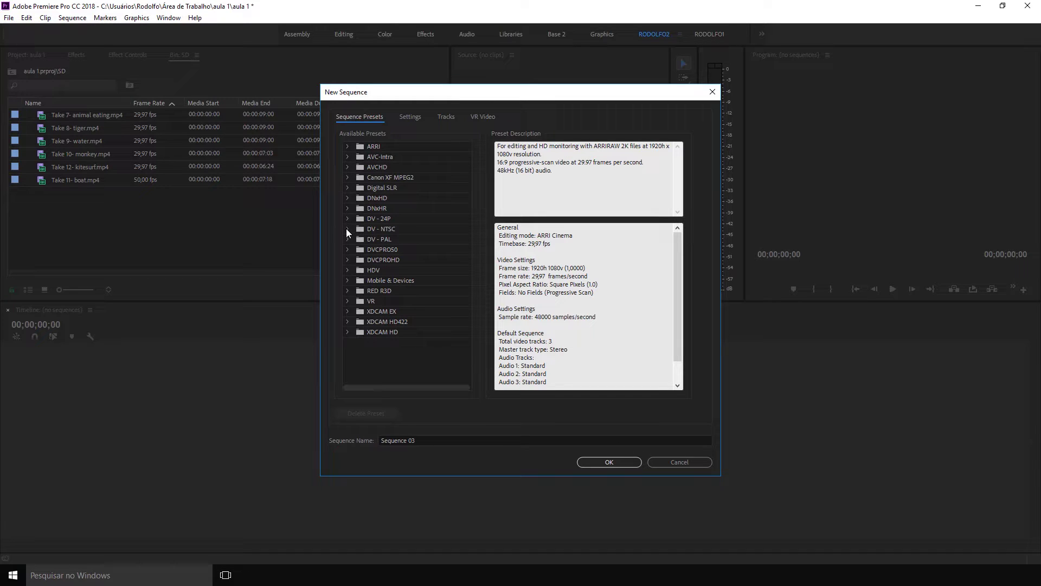
left_click(348, 290)
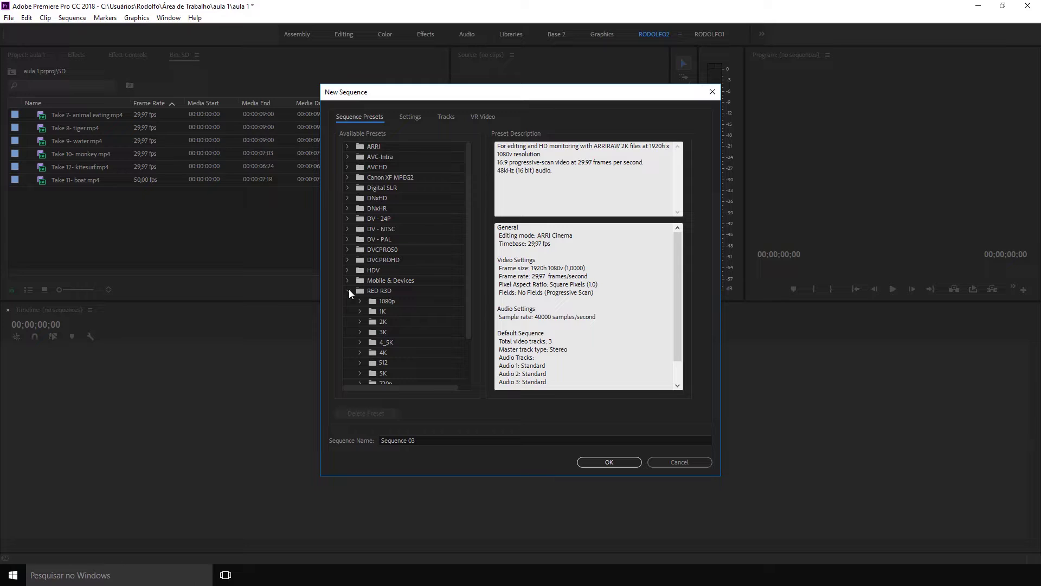
scroll(467, 281, "down", 2)
left_click(360, 276)
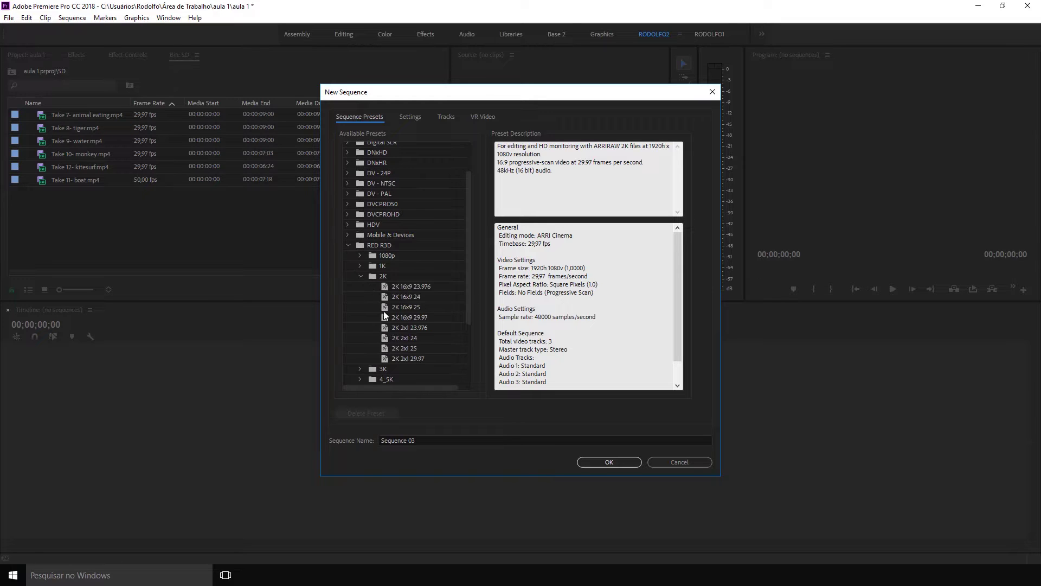
left_click(348, 245)
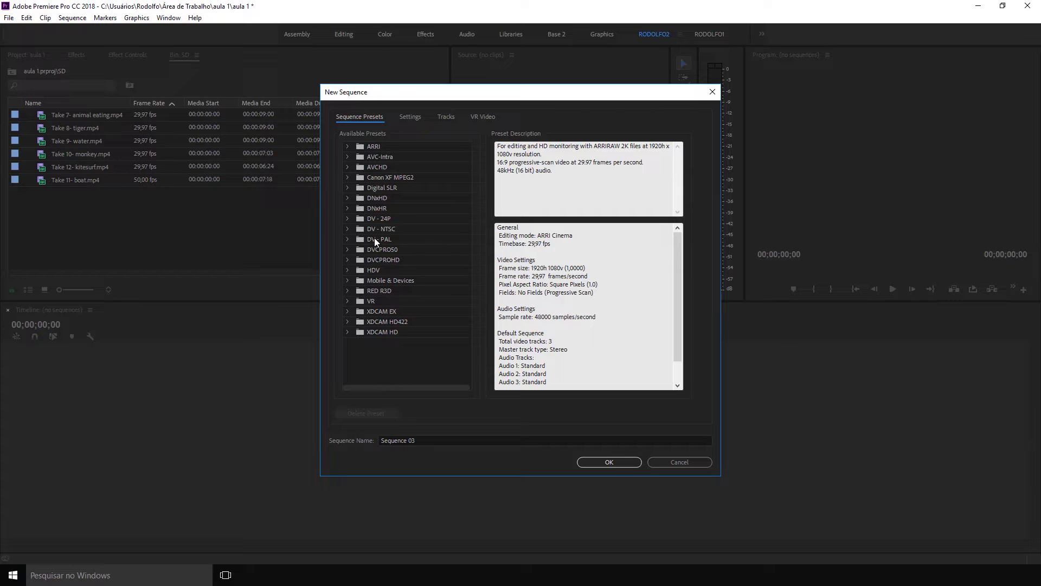
left_click(373, 232)
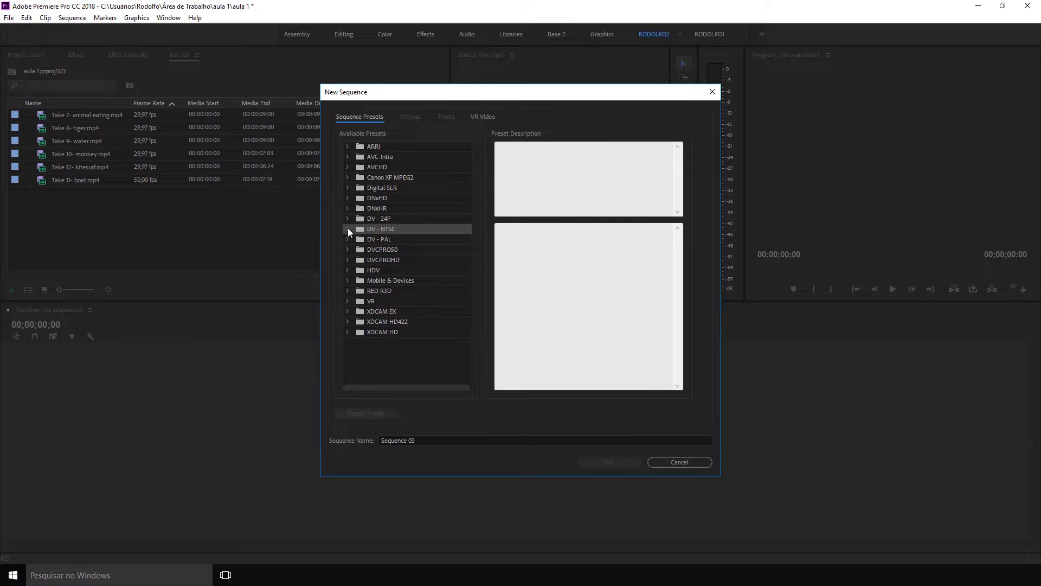
left_click(348, 229)
left_click(411, 251)
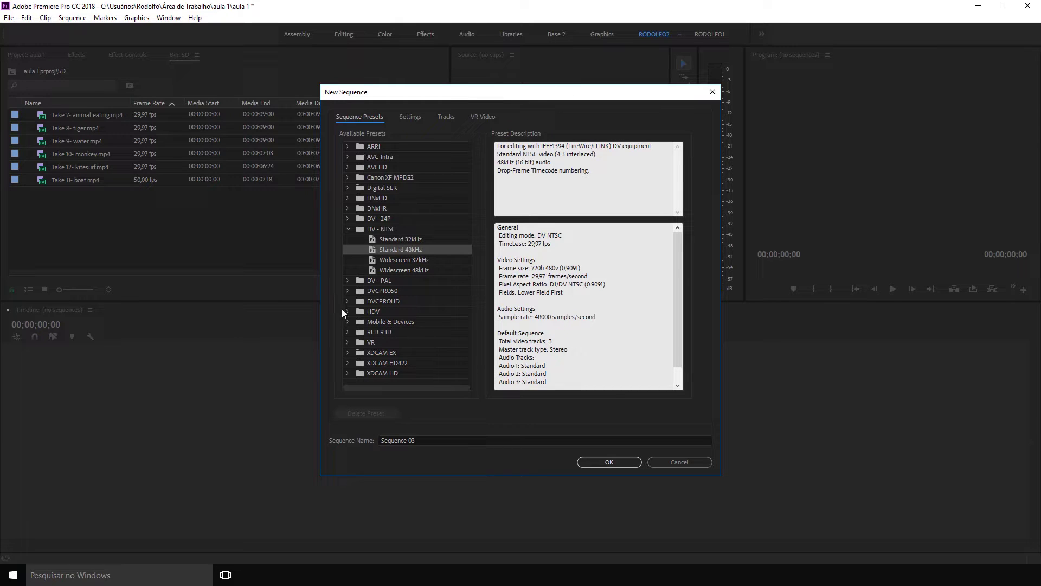
left_click(348, 230)
left_click(346, 230)
left_click(346, 230)
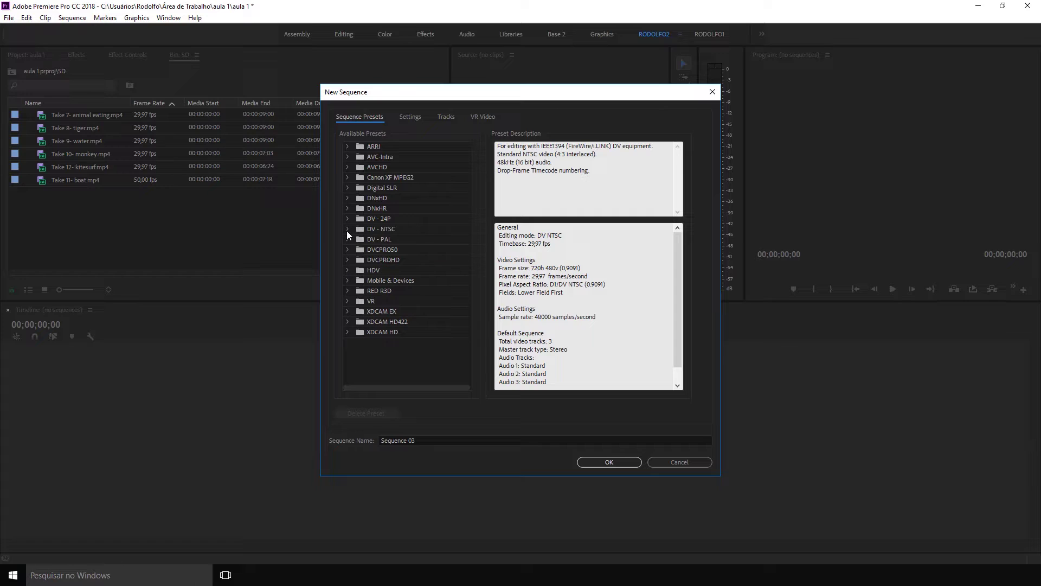
left_click(713, 93)
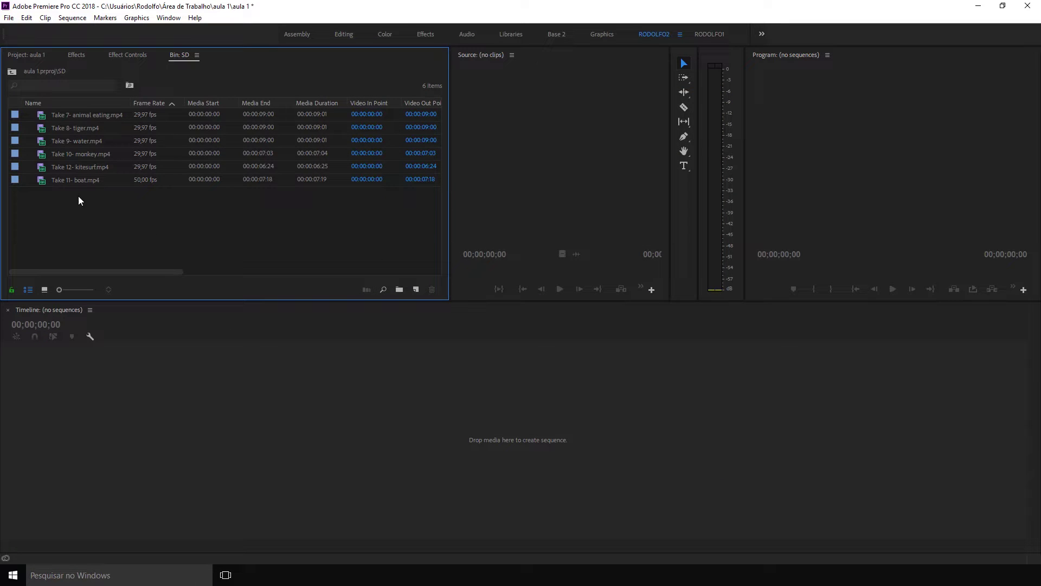
Build a 720 x 480, 50 fps 'Take 11- boat' sequence from the boat clip and scrub it
left_click(48, 184)
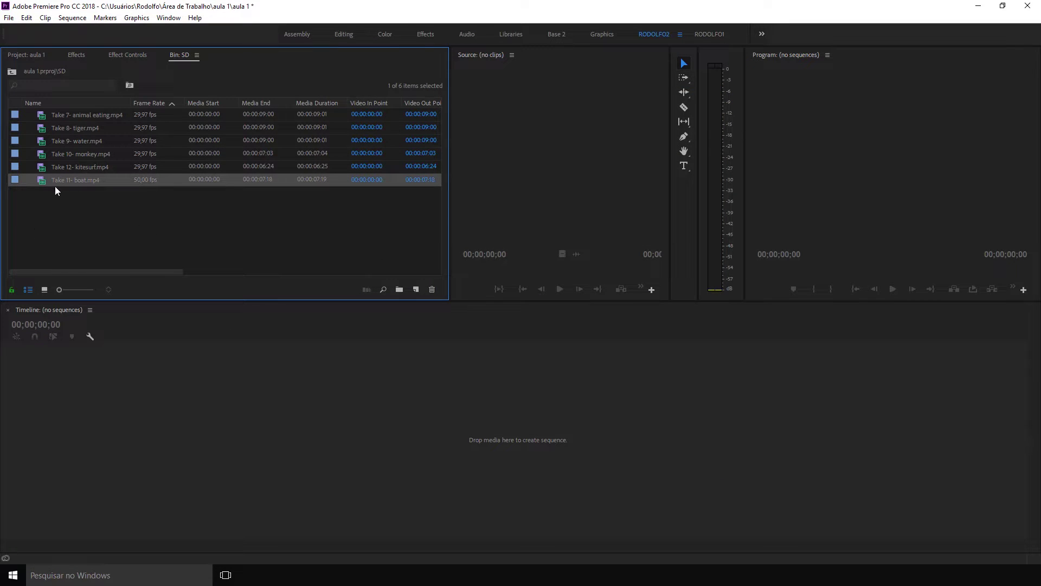
left_click_drag(43, 179, 417, 290)
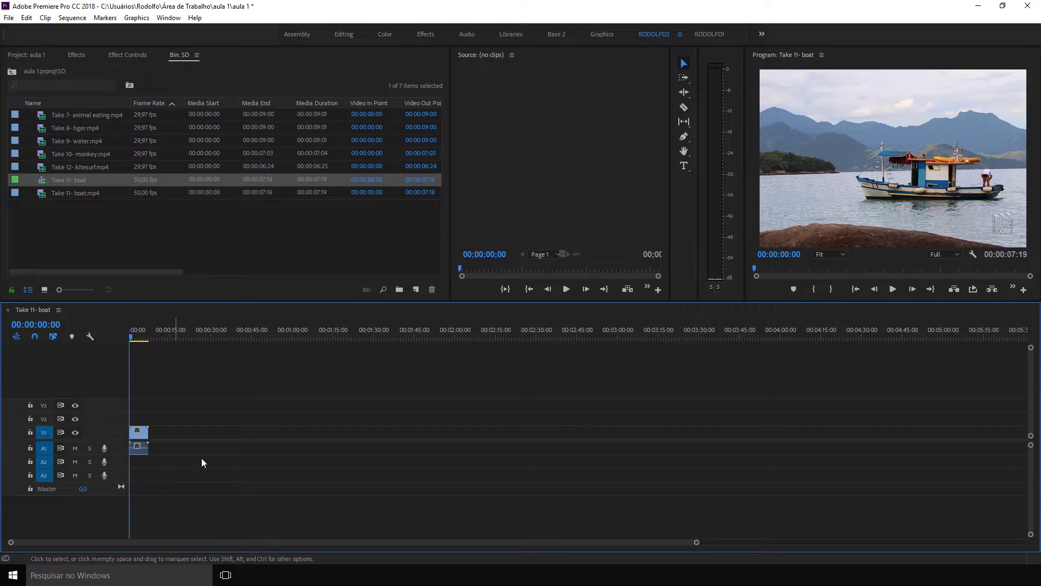
left_click_drag(696, 542, 388, 540)
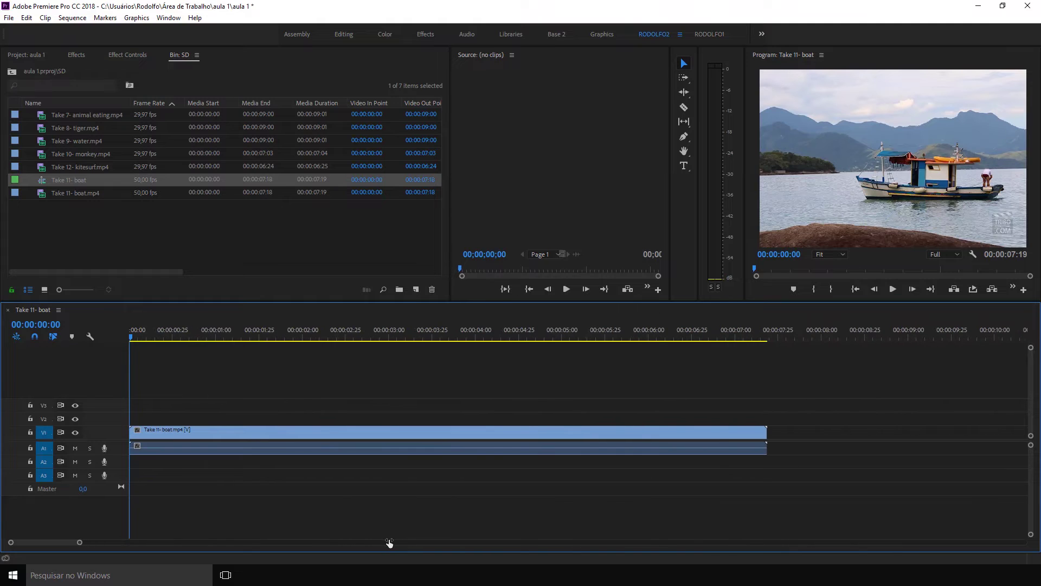
mouse_move(143, 334)
left_mouse_down()
mouse_move(725, 335)
mouse_move(220, 335)
left_mouse_up()
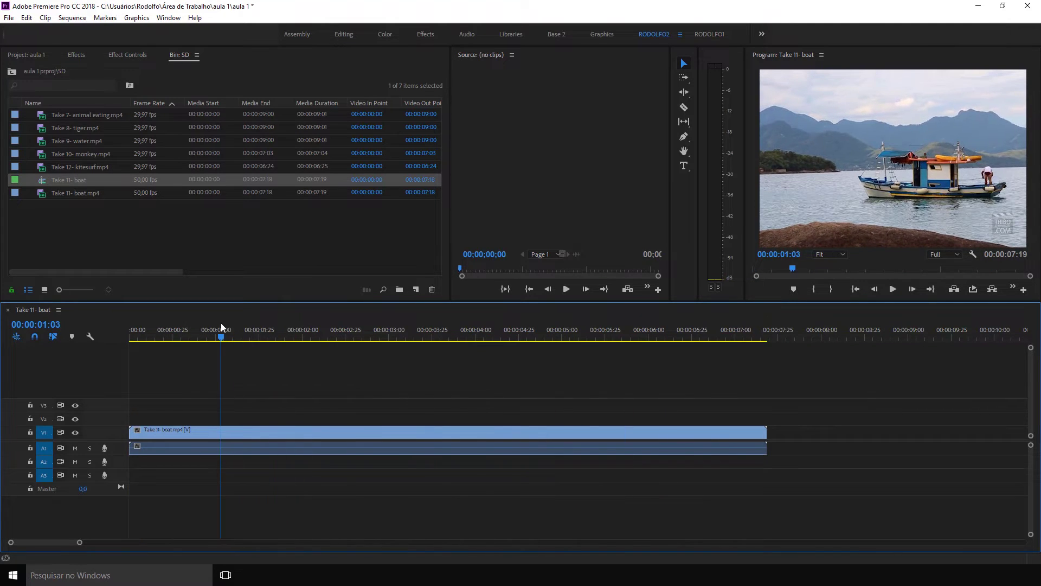
left_click(68, 230)
left_click(80, 181)
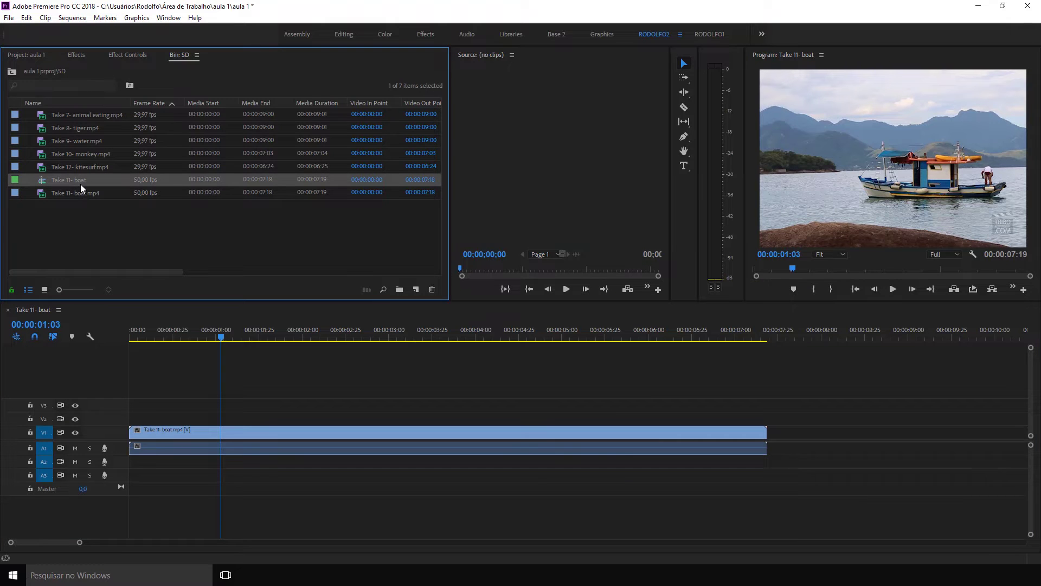
left_click_drag(138, 271, 264, 277)
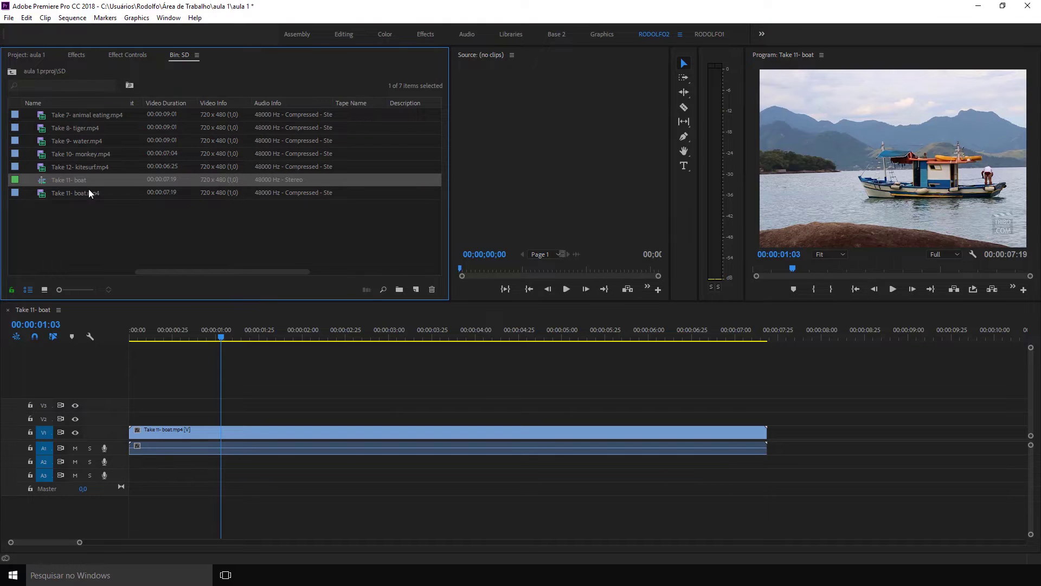
Rename the Take 11- boat sequence to 'SD'
left_click(65, 181)
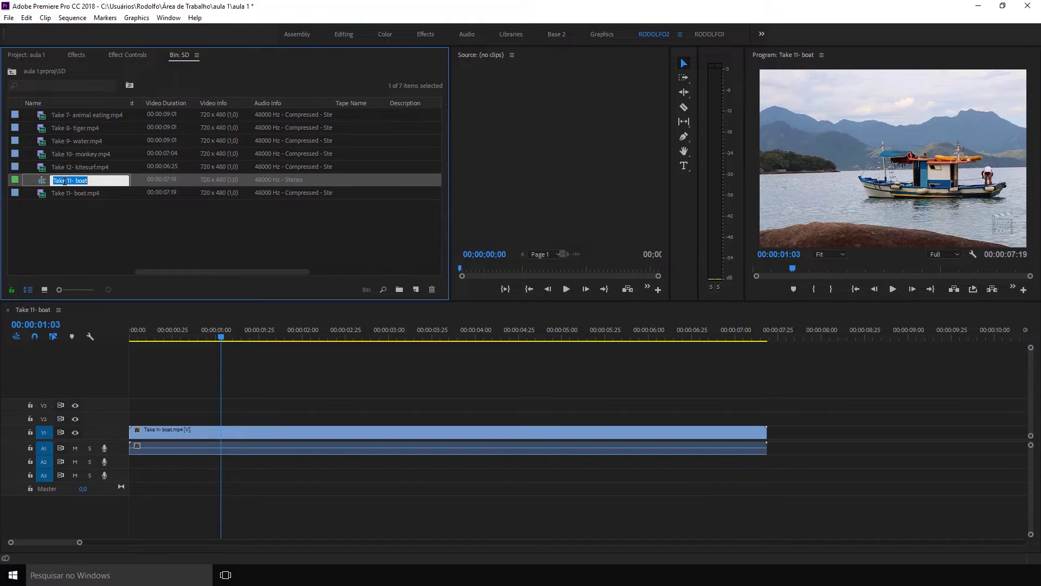
type("SD")
left_click(67, 203)
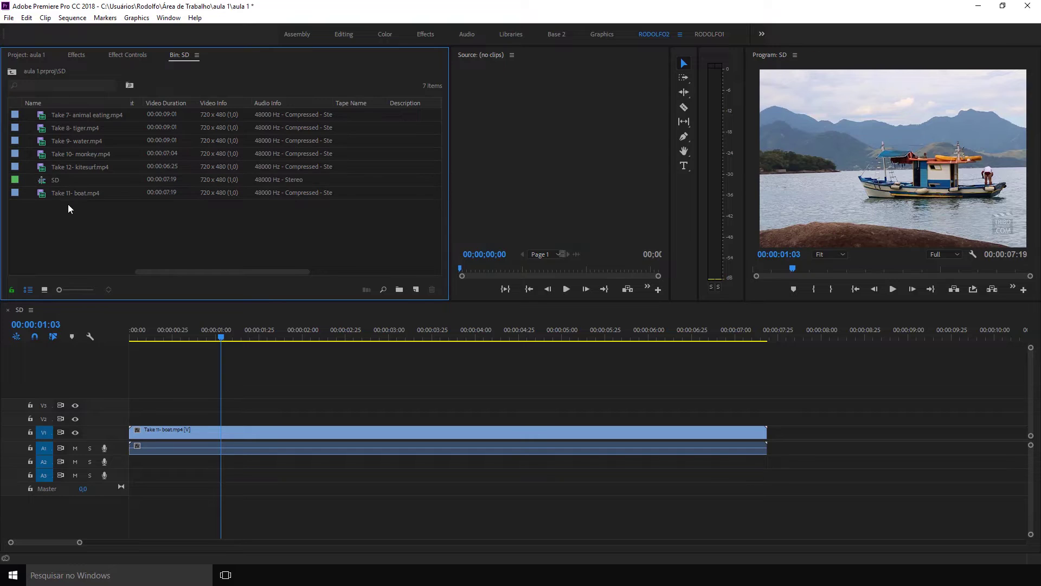
Leave the SD bin and go back to the project root of 'aula 1'
left_click_drag(163, 271, 22, 272)
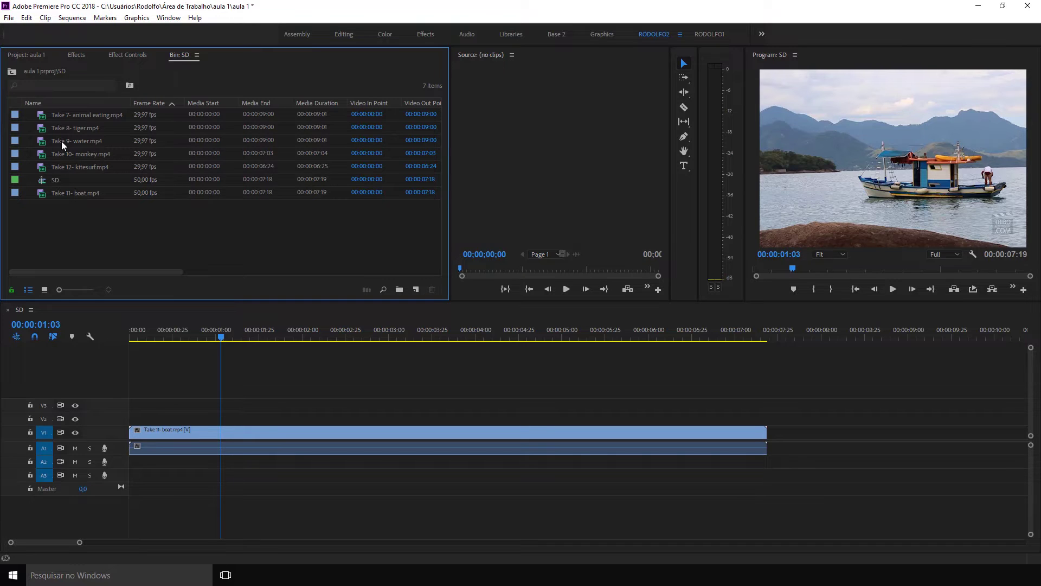
left_click(57, 127)
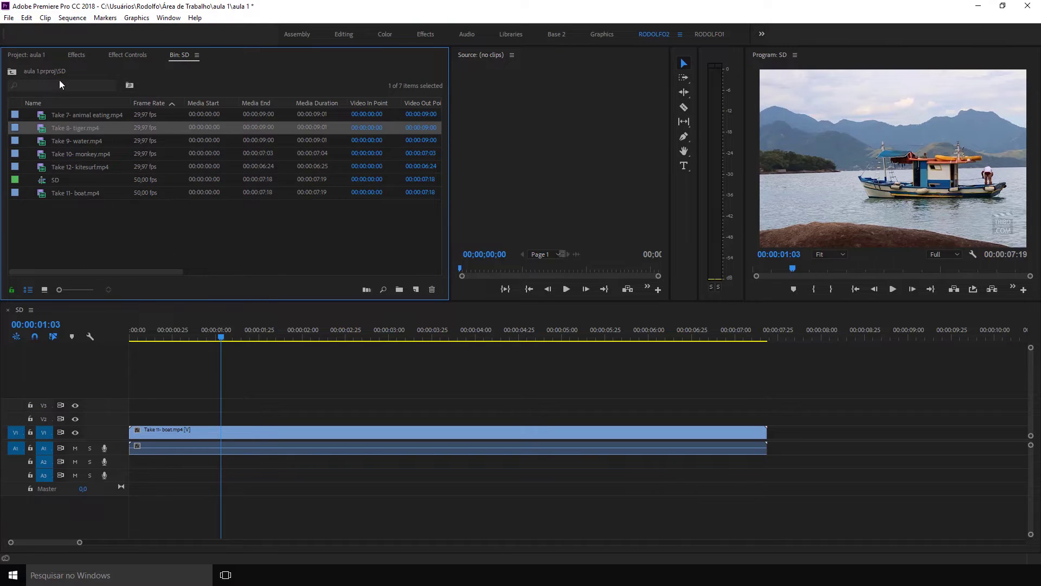
left_click(116, 56)
left_click(66, 55)
Make a 'Take 6 - zoo' sequence from the HD bin's zoo clip and open it
left_click(34, 55)
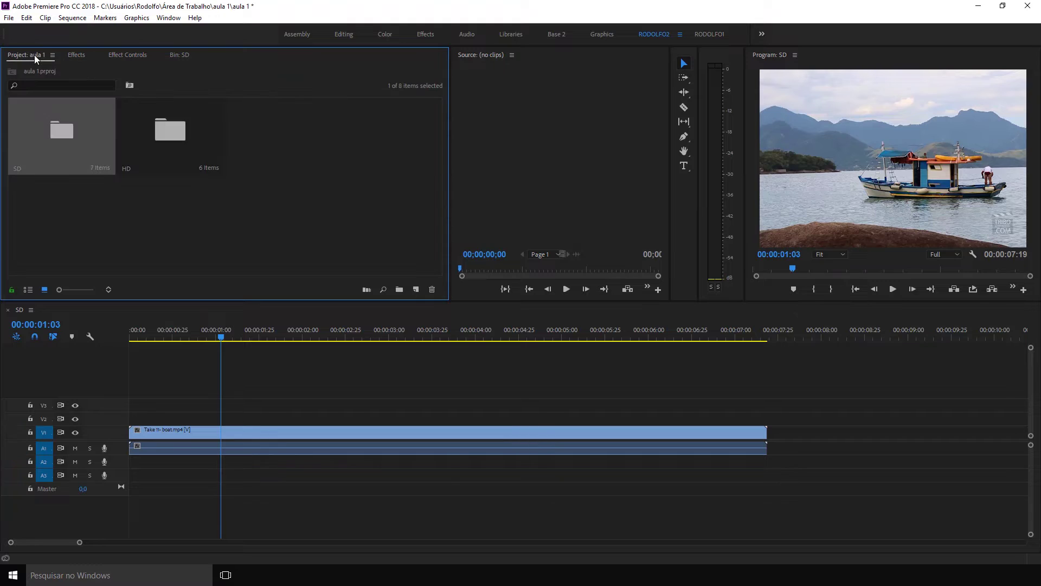
double_click(150, 130)
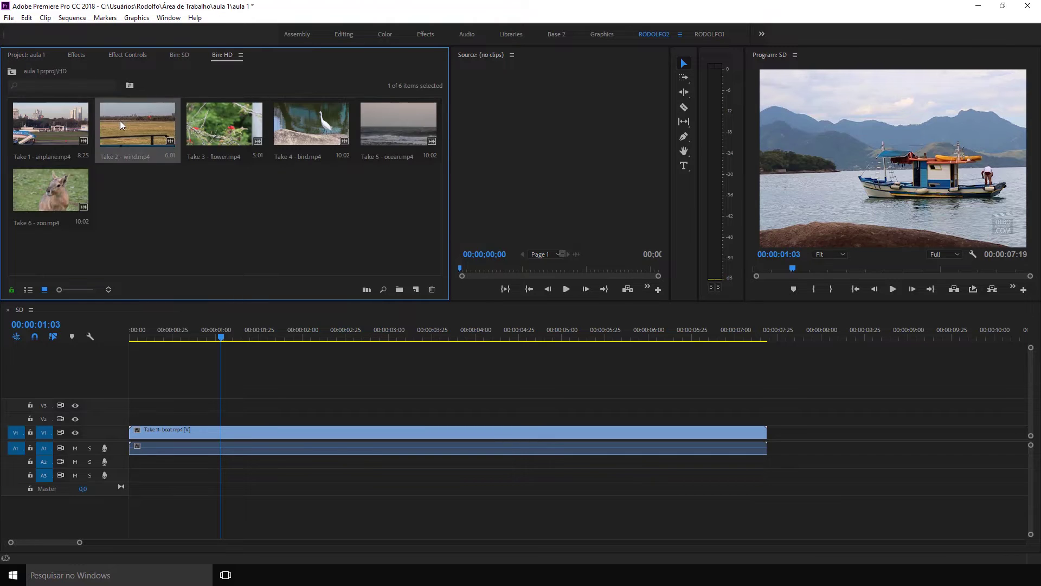
left_click(54, 182)
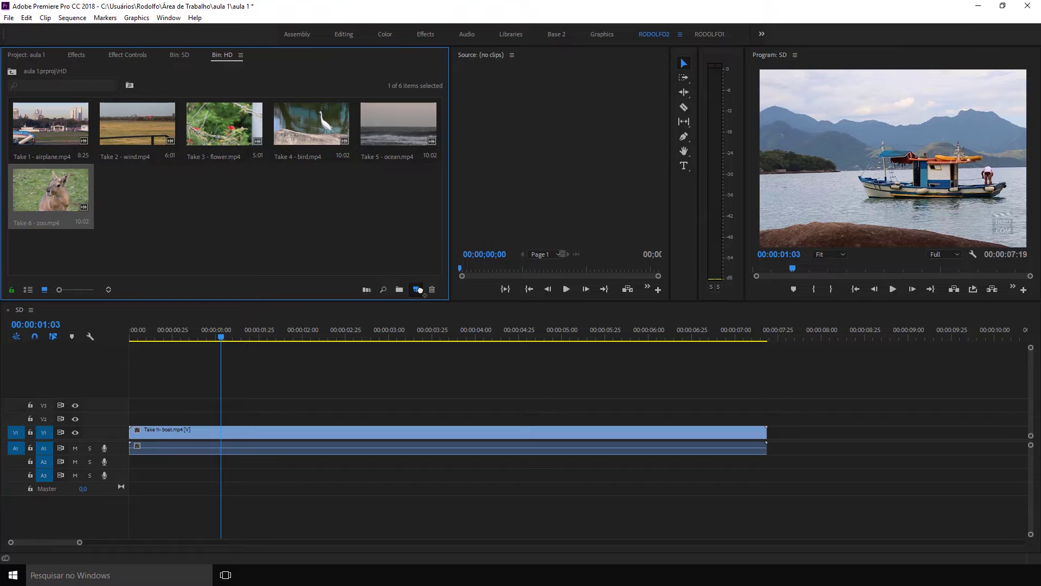
left_click_drag(419, 291, 420, 292)
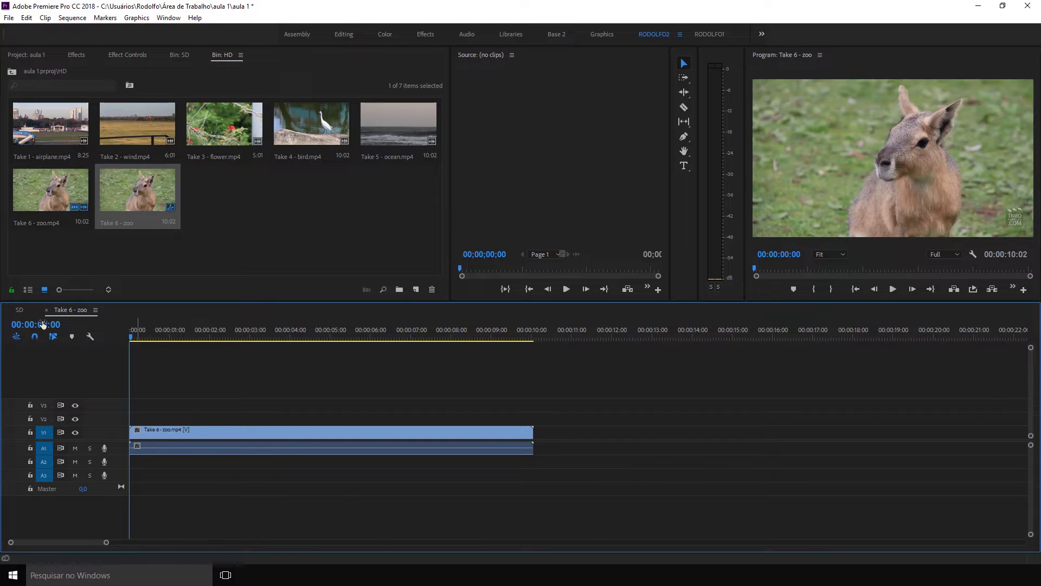
left_click(21, 310)
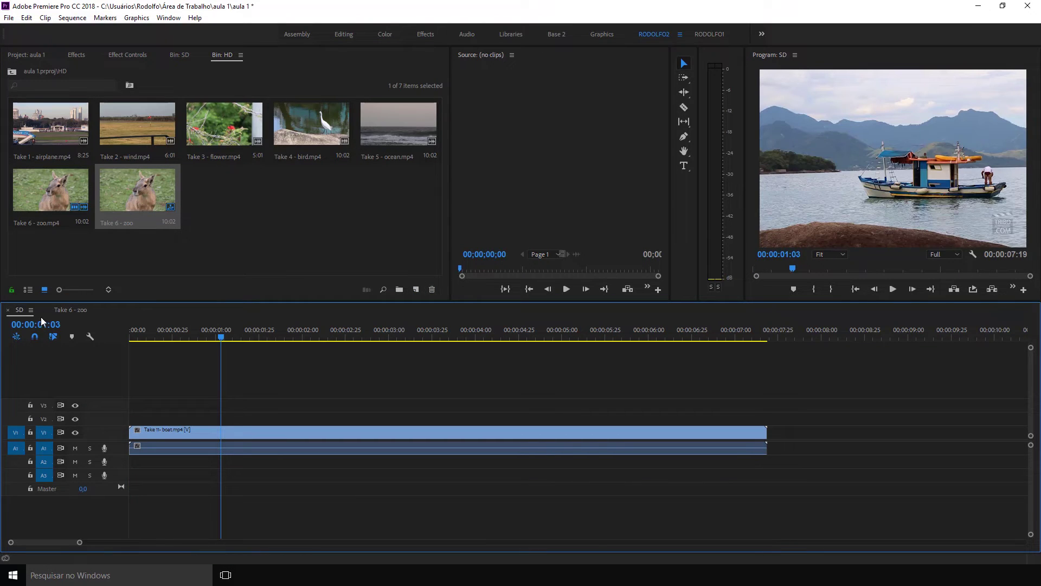
left_click(69, 310)
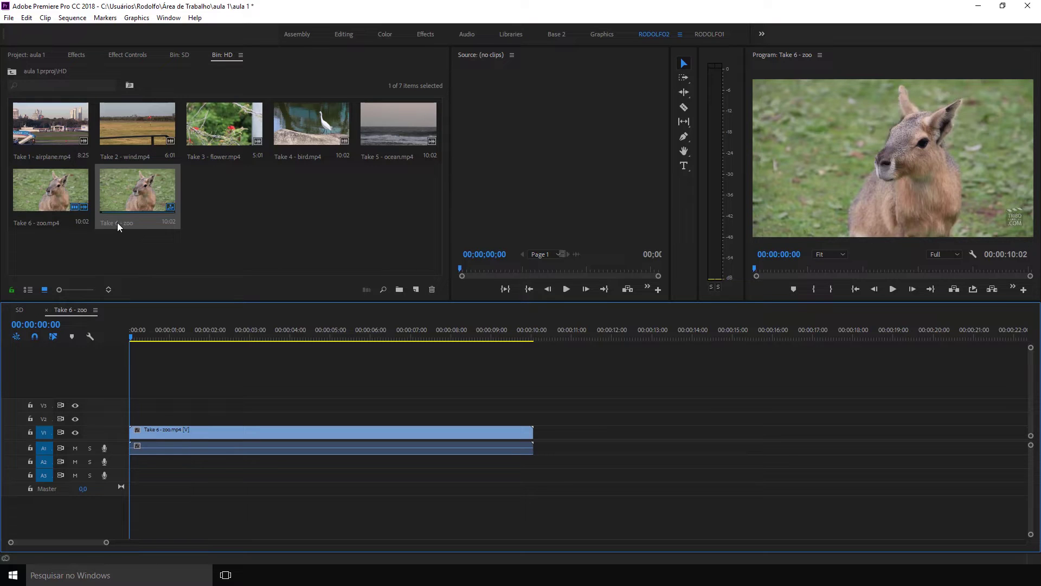
left_click(21, 55)
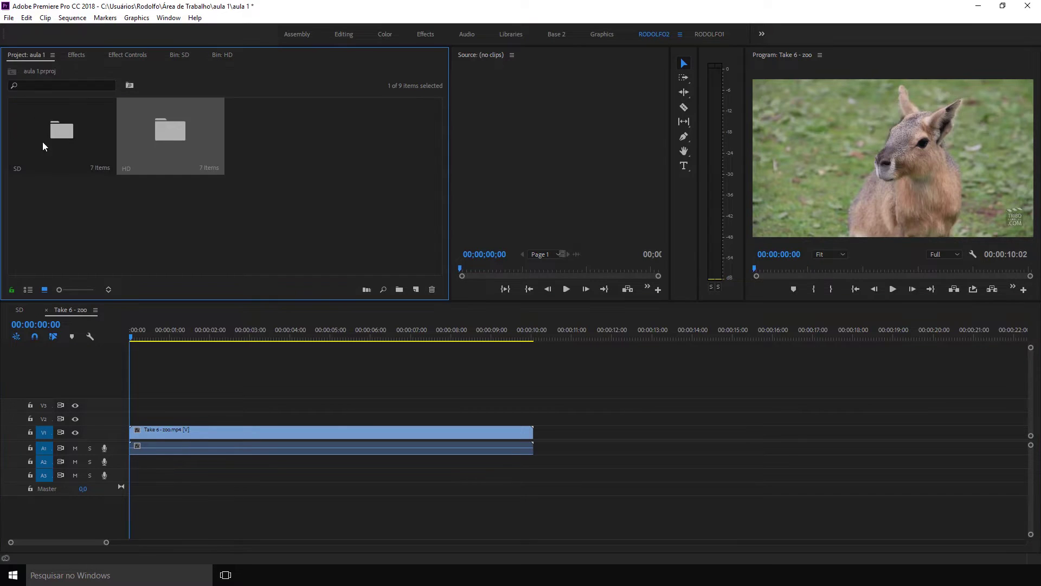
Switch the Project panel to List view and rename the Take 6 - zoo sequence 'HD'
left_click(28, 289)
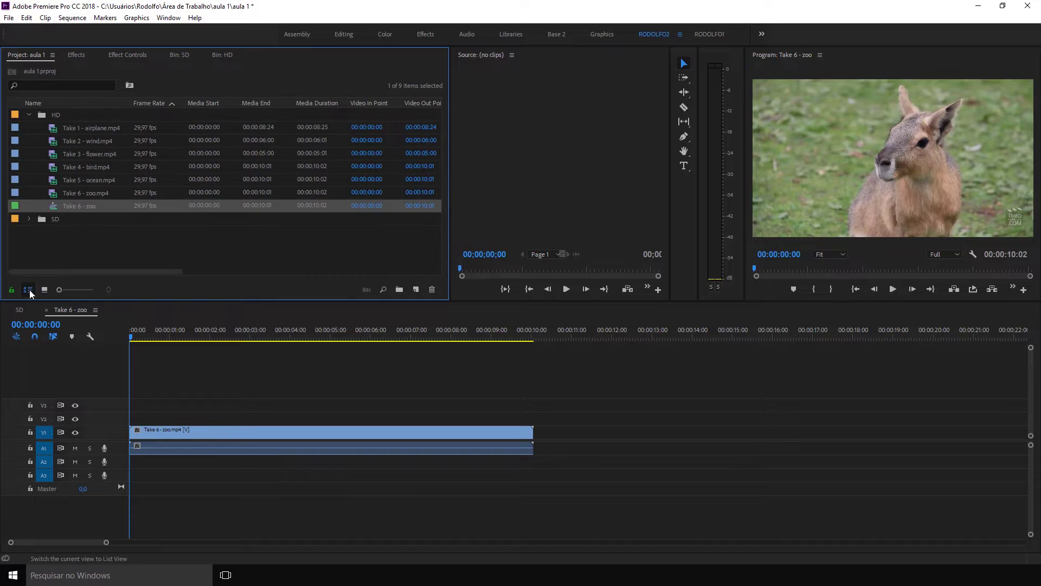
left_click(69, 238)
left_click(69, 209)
left_click(73, 207)
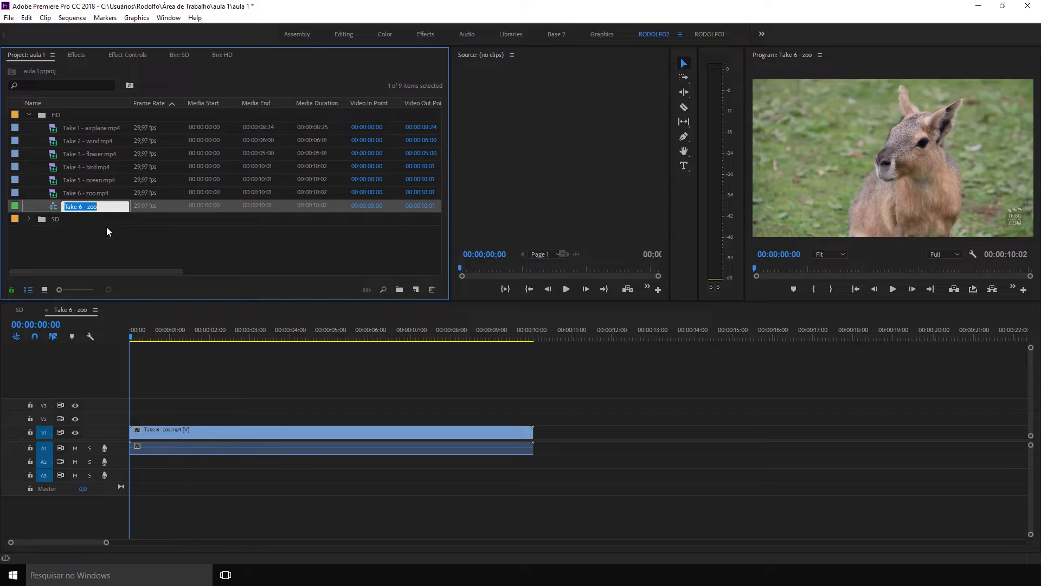
type("HD")
key("Return")
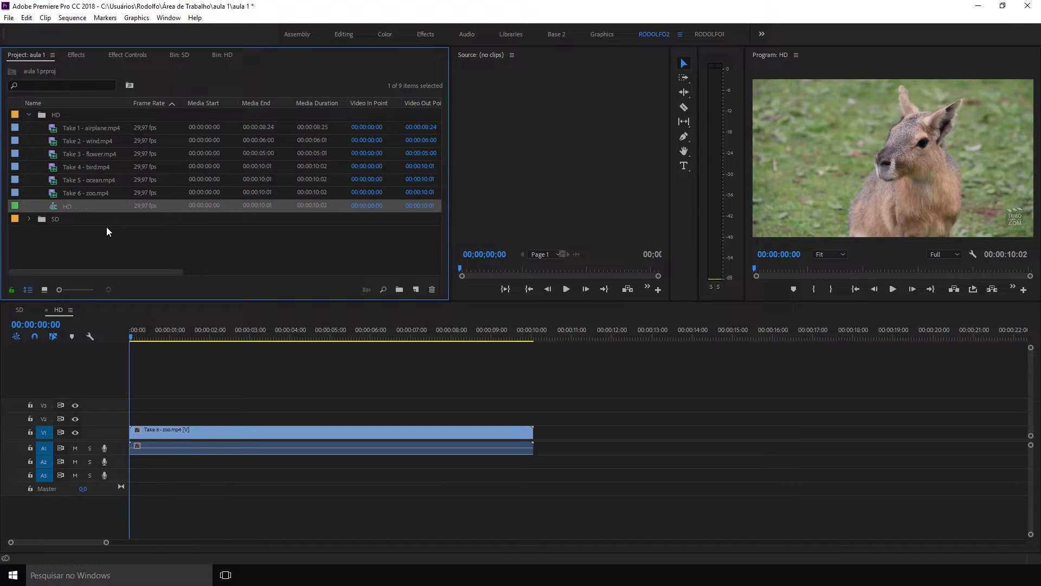
Move the SD sequence out of its bin to the project top level and close the HD timeline
left_click(53, 243)
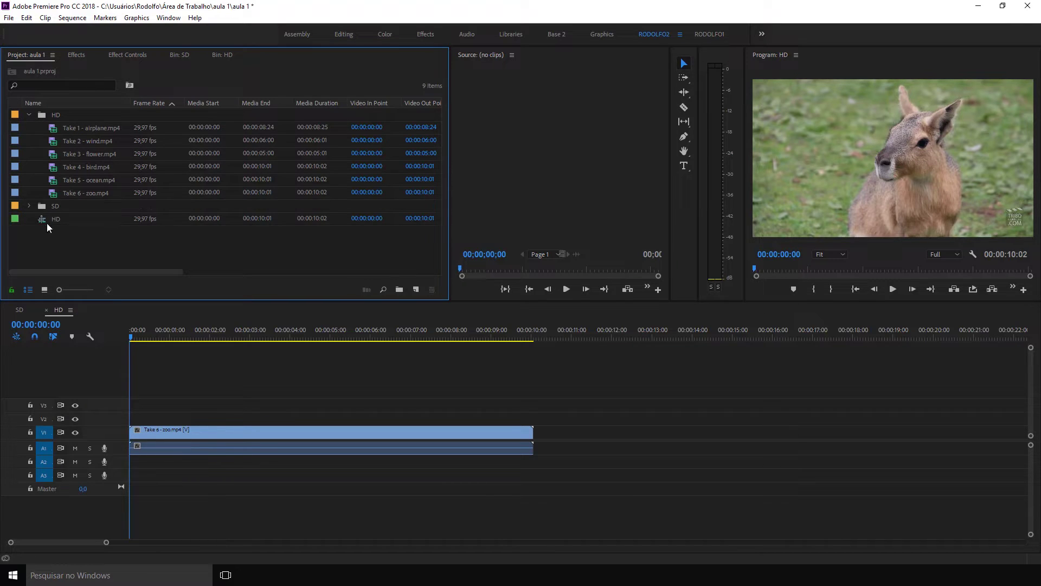
left_click(29, 115)
left_click(28, 128)
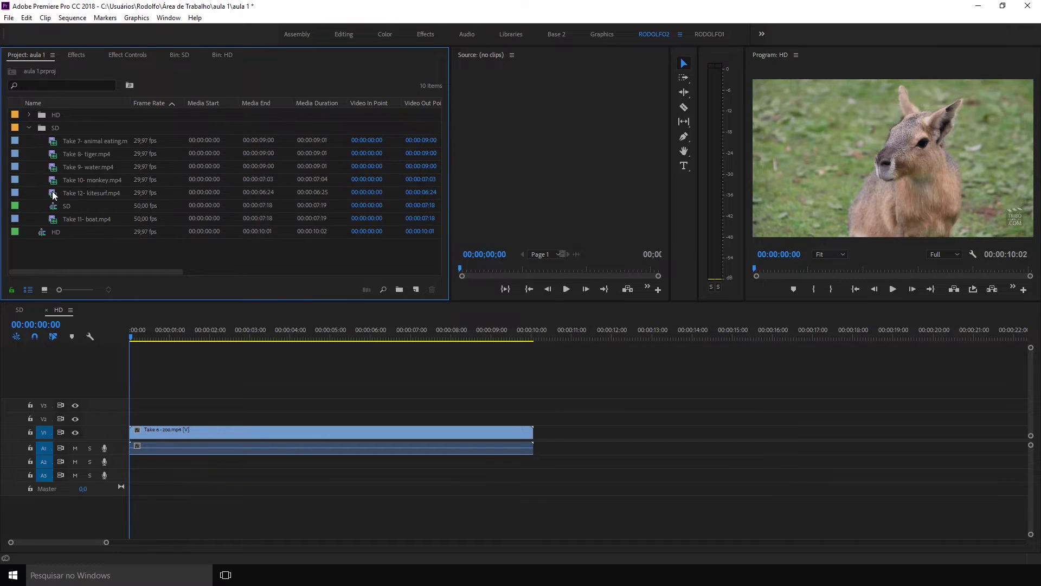
left_click(54, 206)
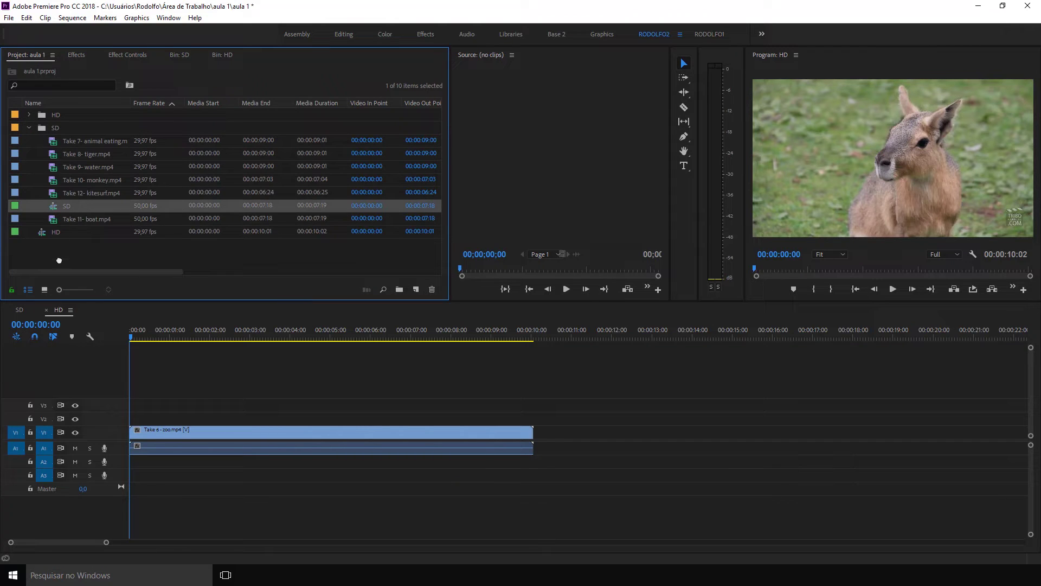
left_click(29, 128)
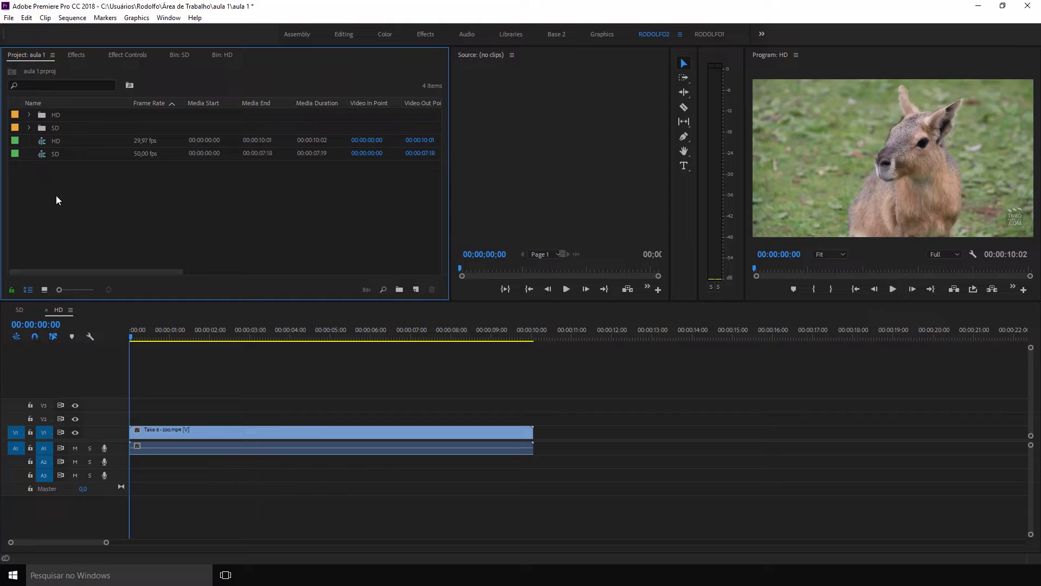
left_click(46, 310)
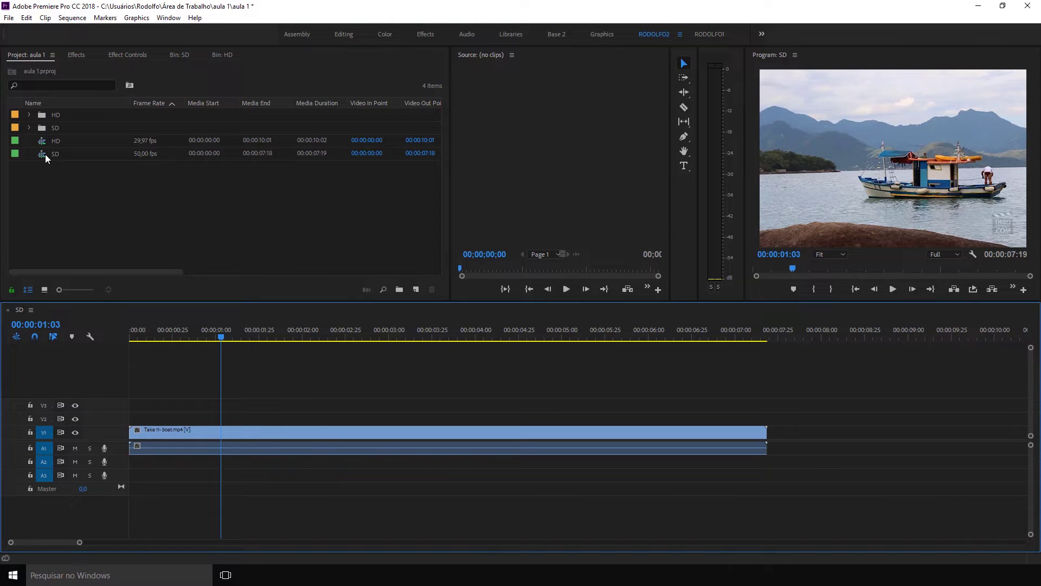
Reopen the HD sequence in the timeline alongside the SD sequence
double_click(43, 139)
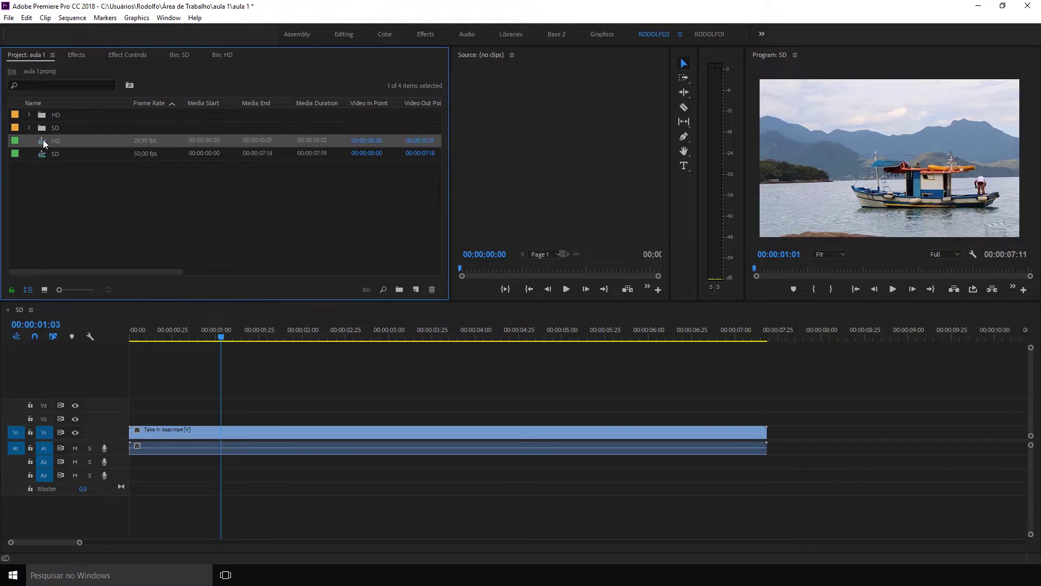
left_click(22, 310)
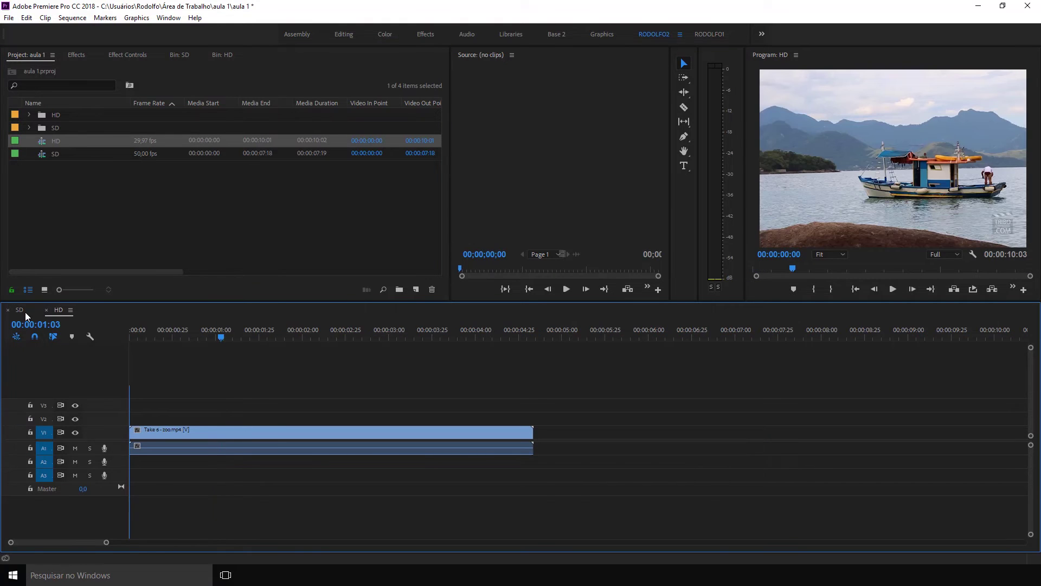
left_click(59, 311)
left_click(76, 187)
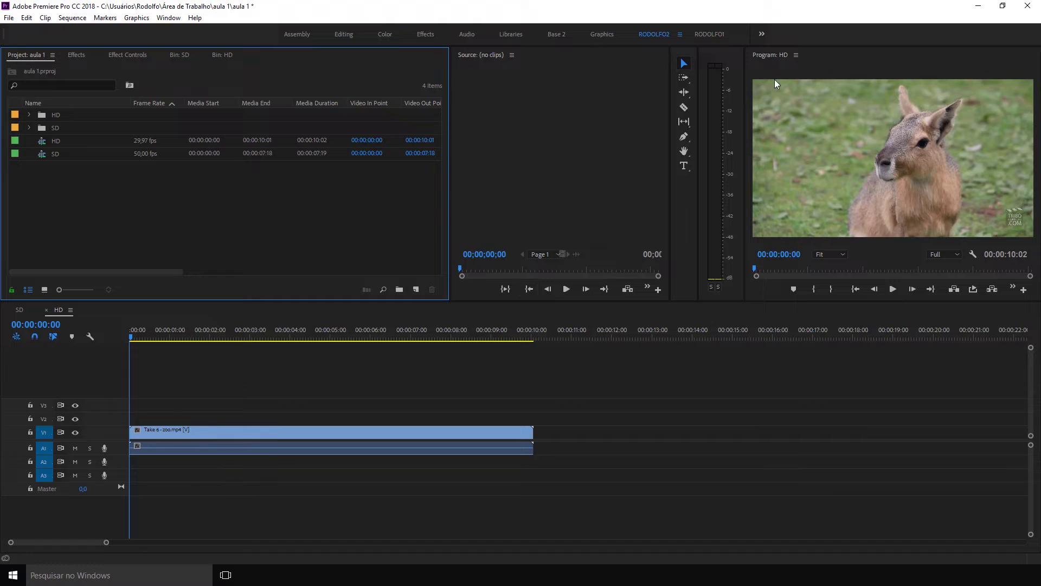
Create a trial sequence from Take 8- tiger.mp4, then delete it
left_click(30, 127)
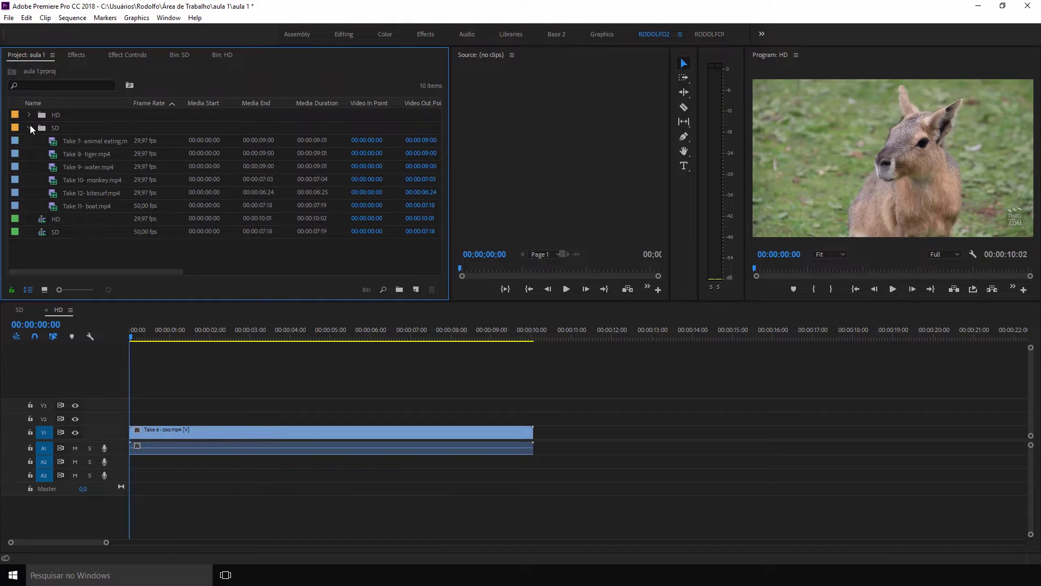
left_click_drag(53, 160, 416, 289)
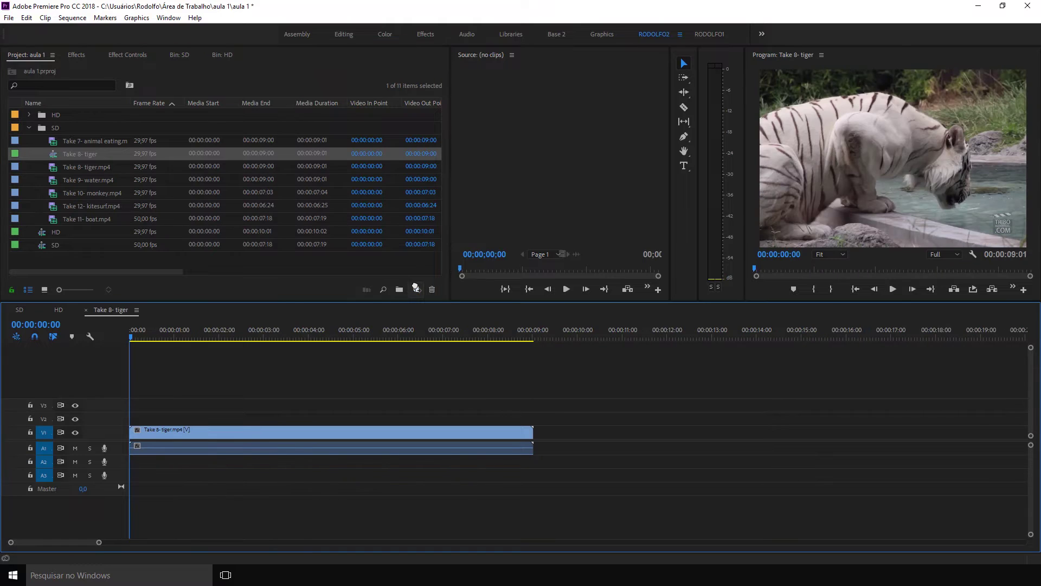
left_click(57, 154)
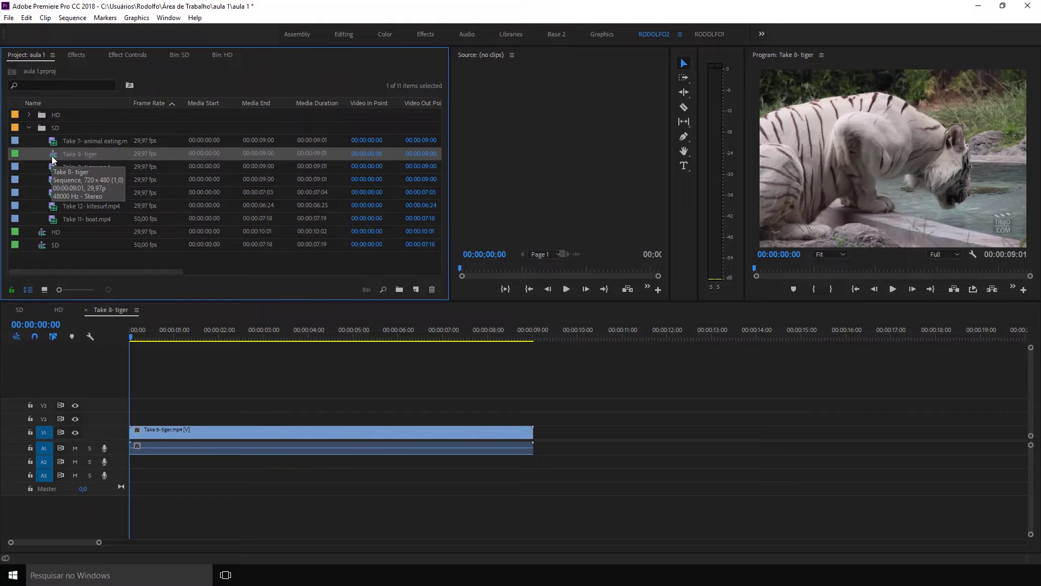
key("Delete")
Scrub the HD sequence and scroll the Project list to its Video Info column
left_click(30, 128)
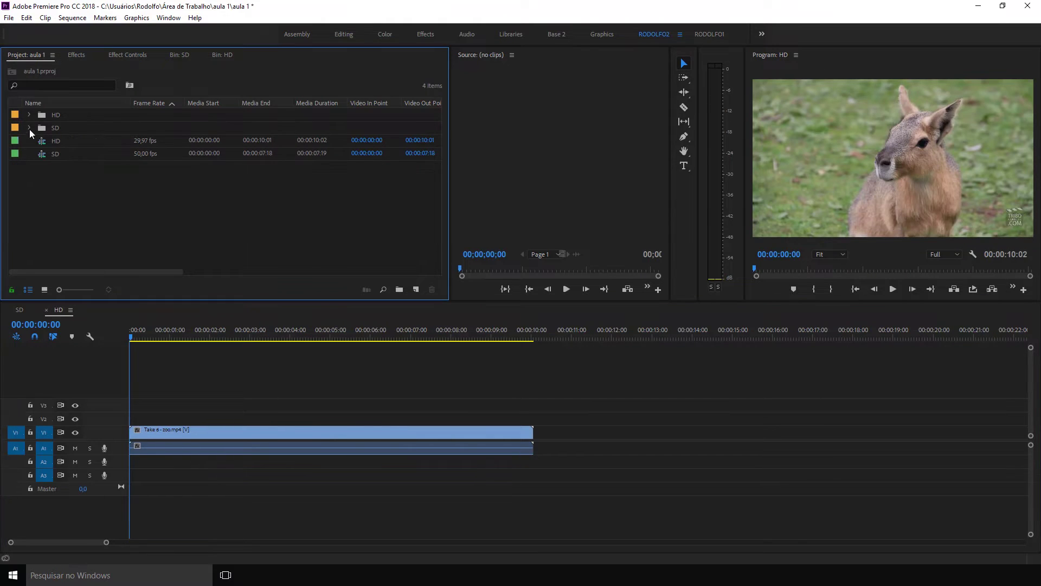
left_click(161, 386)
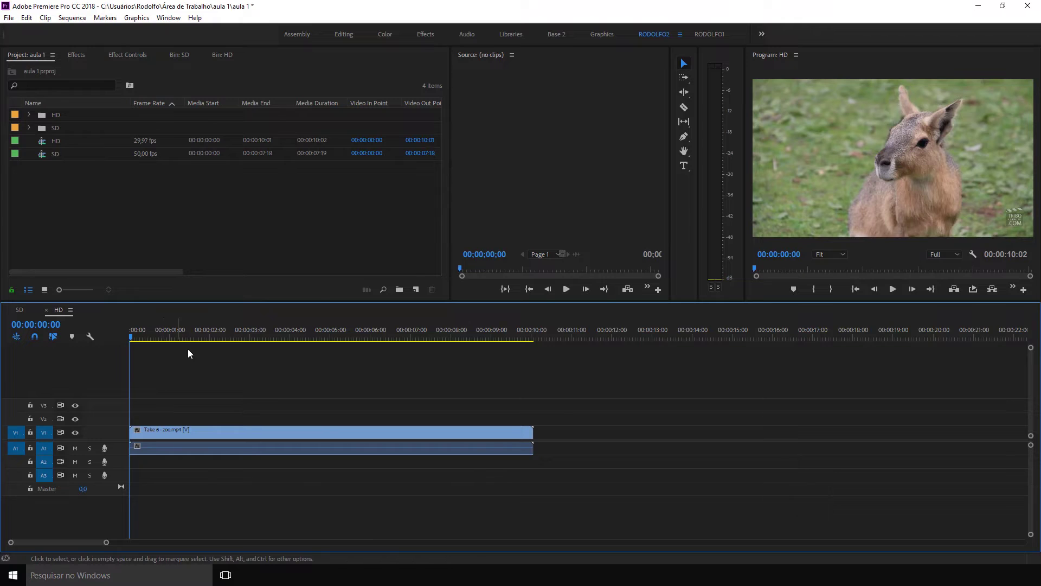
mouse_move(164, 332)
left_mouse_down()
mouse_move(258, 346)
mouse_move(205, 342)
left_mouse_up()
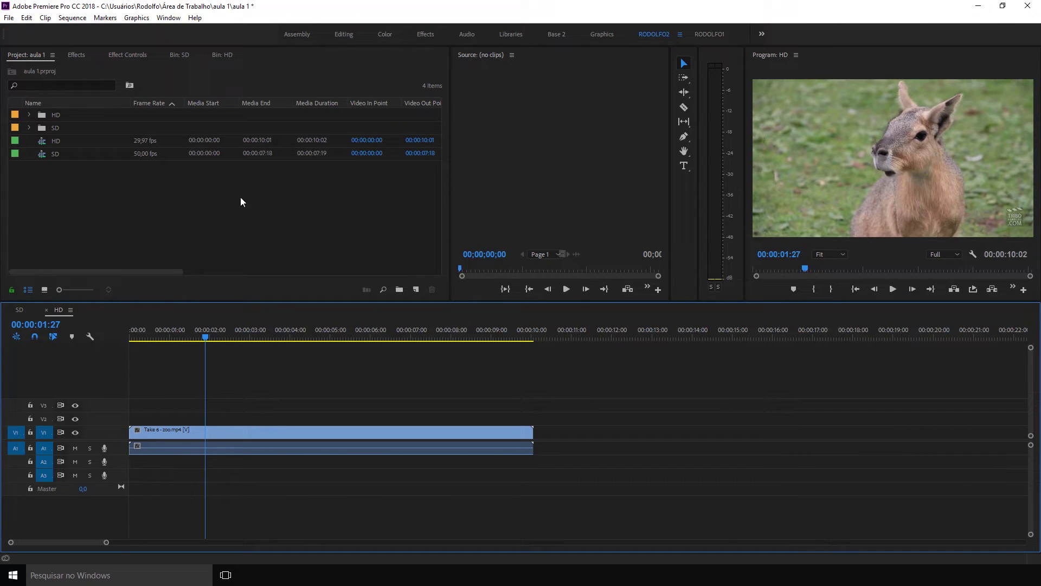
left_click_drag(141, 271, 227, 279)
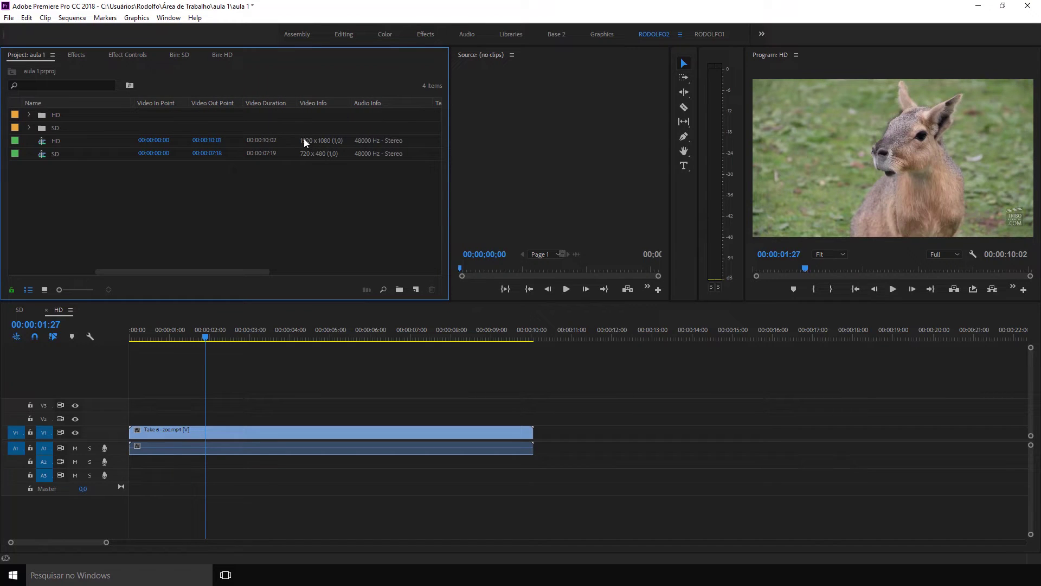
Compare Video Info (HD 1920 x 1080, SD 720 x 480), ending on the SD timeline
left_click(320, 141)
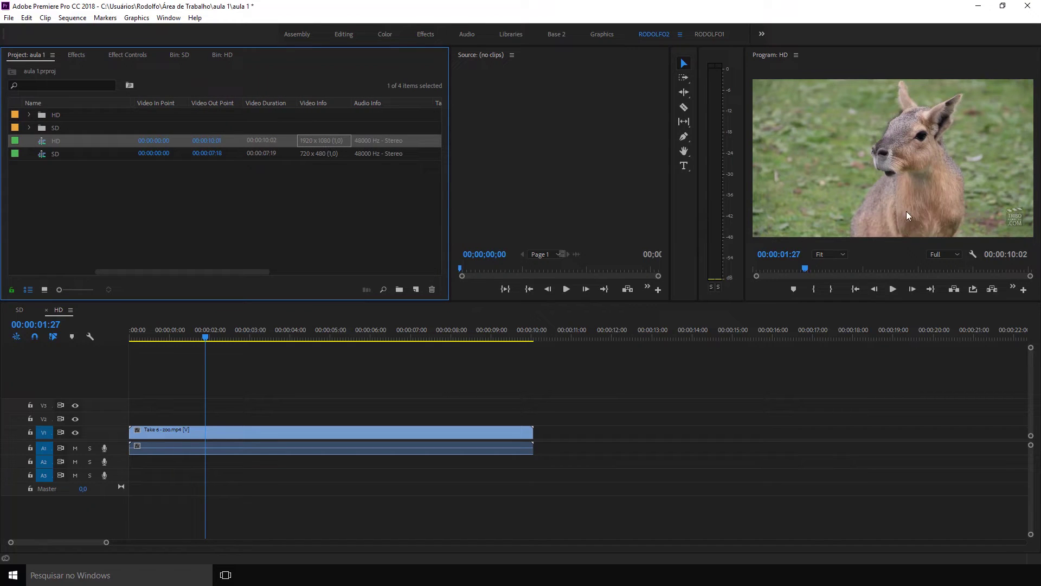
left_click(310, 156)
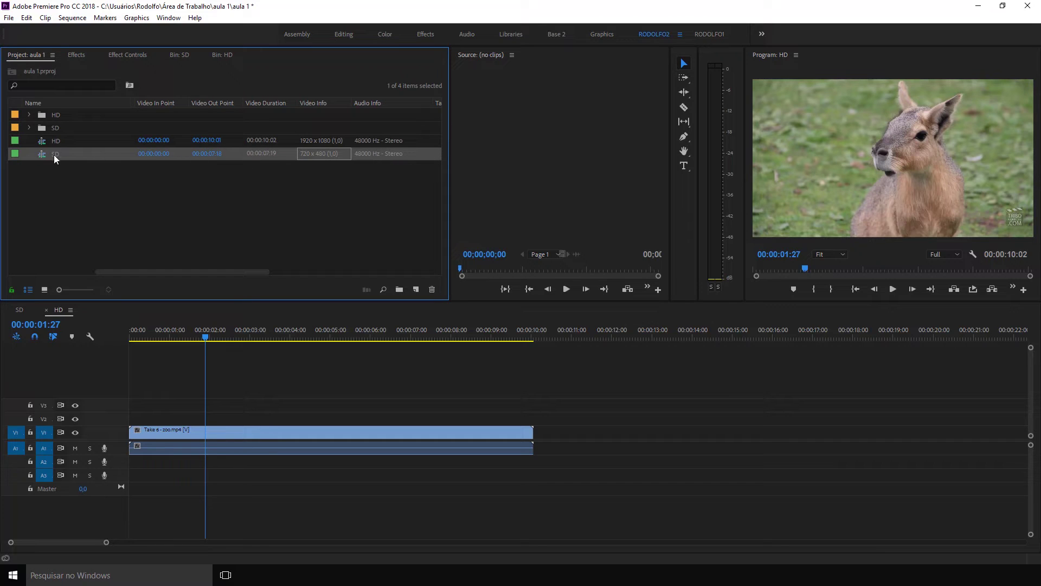
left_click(24, 310)
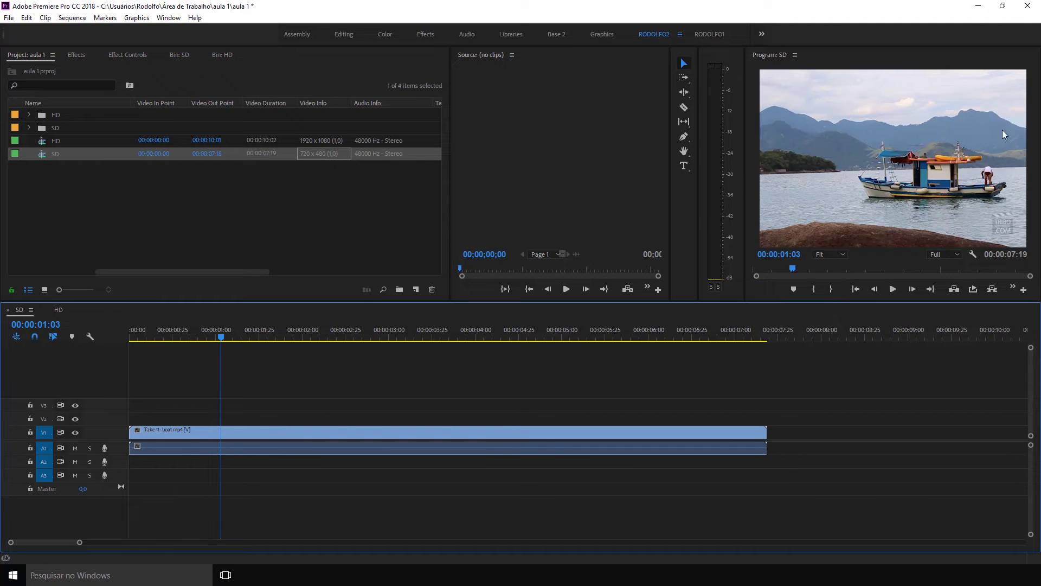
left_click(60, 311)
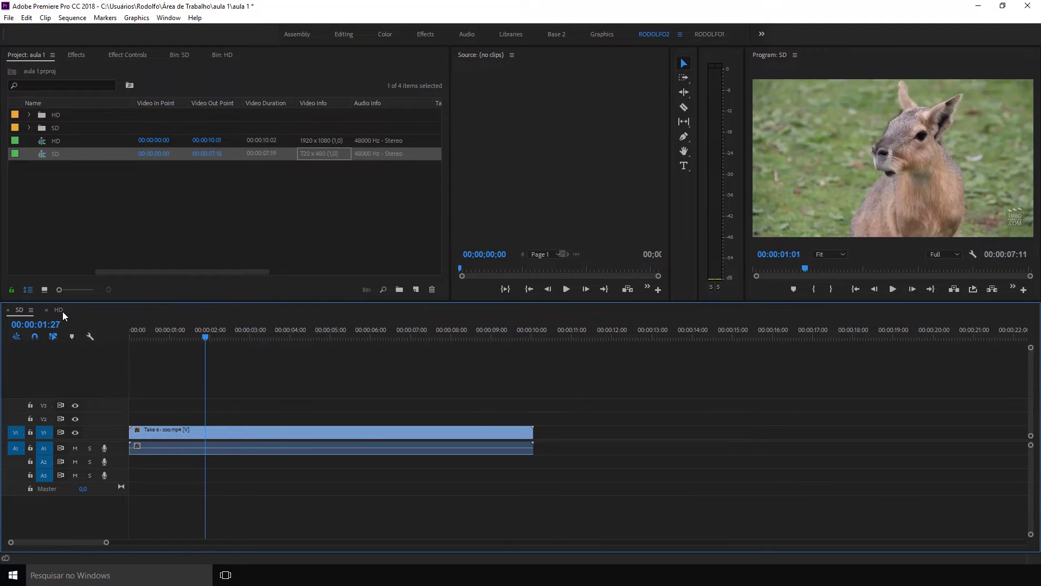
left_click(22, 310)
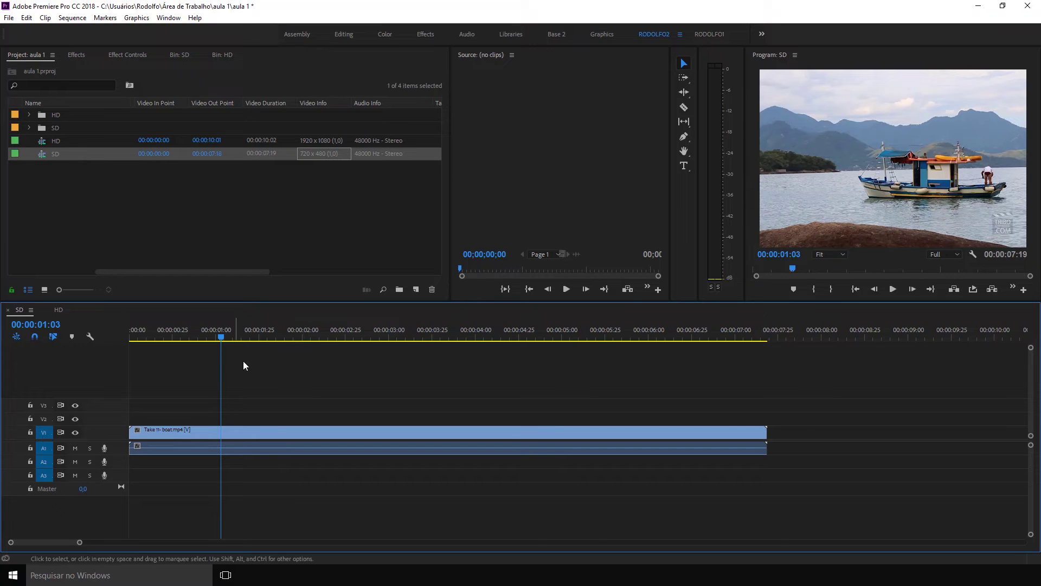
Place the HD bin's Take 2 - wind clip on V1 right after the boat clip
left_click(172, 207)
mouse_move(224, 337)
left_mouse_down()
mouse_move(245, 337)
mouse_move(230, 338)
left_mouse_up()
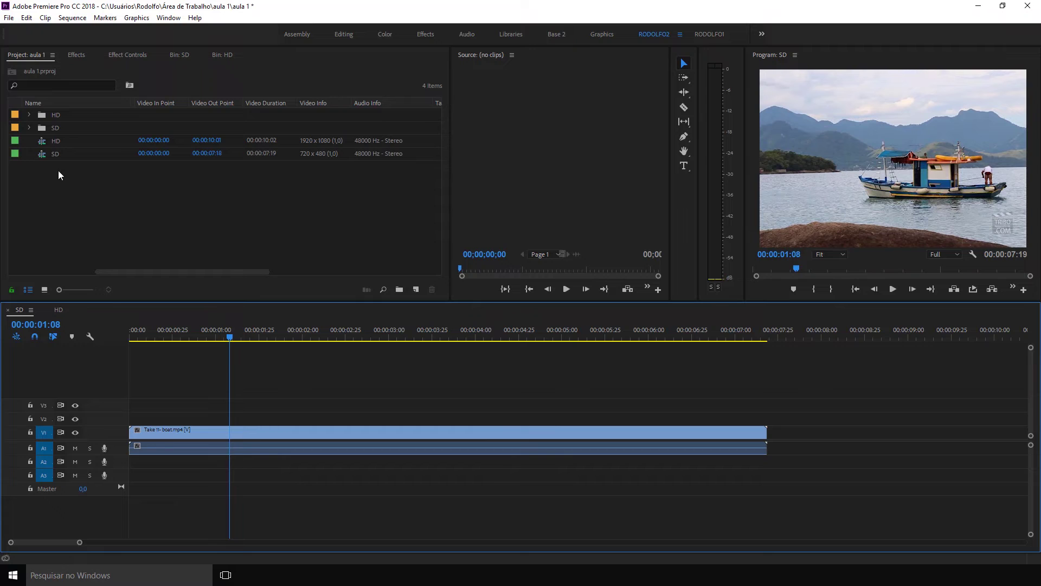
left_click(29, 114)
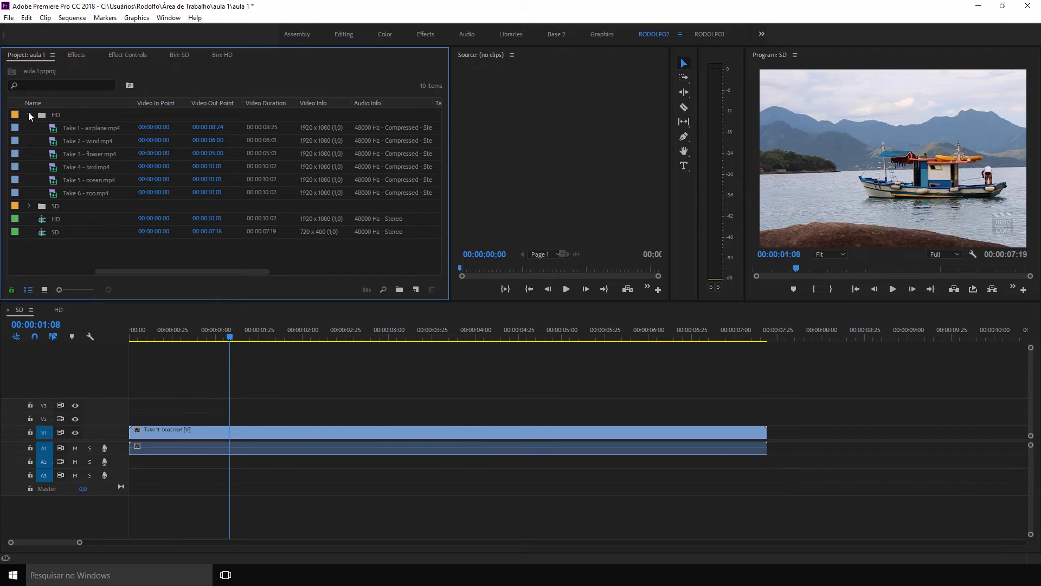
left_click(48, 143)
left_click_drag(55, 143, 793, 435)
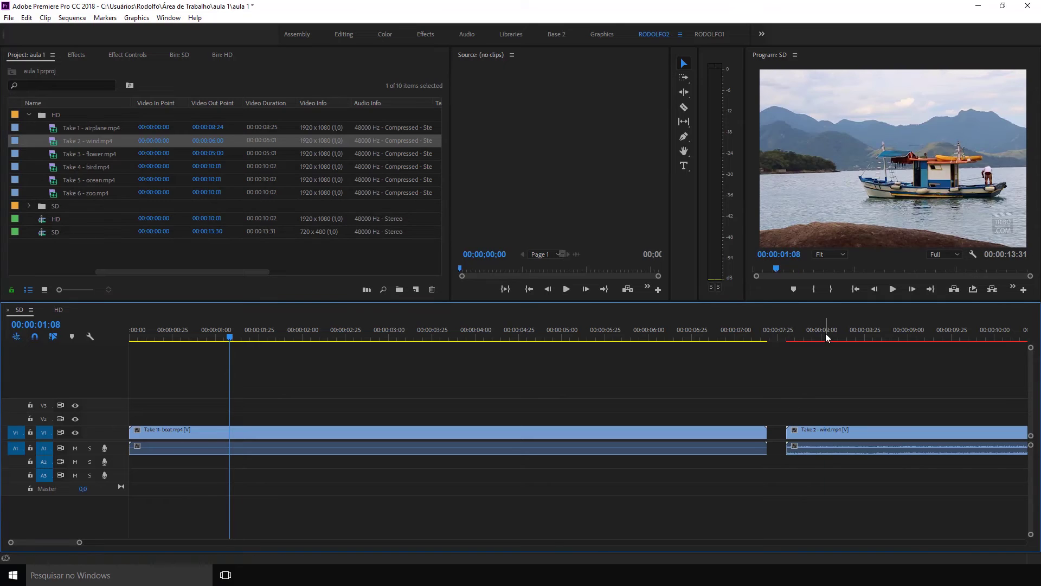
Zoom the timeline out to show both clips and preview the wind clip
left_click_drag(826, 333, 845, 333)
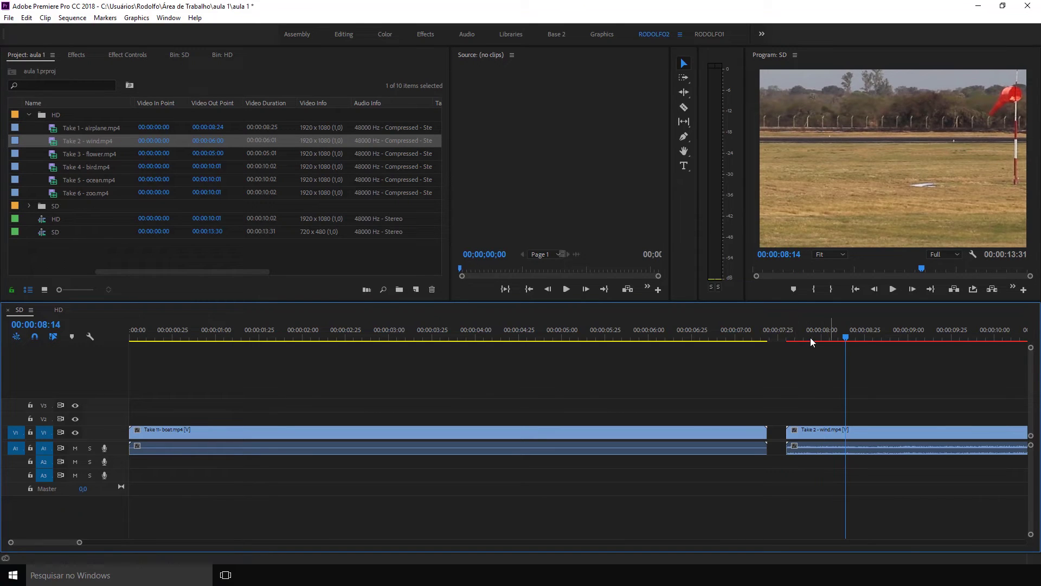
left_click_drag(80, 542, 155, 544)
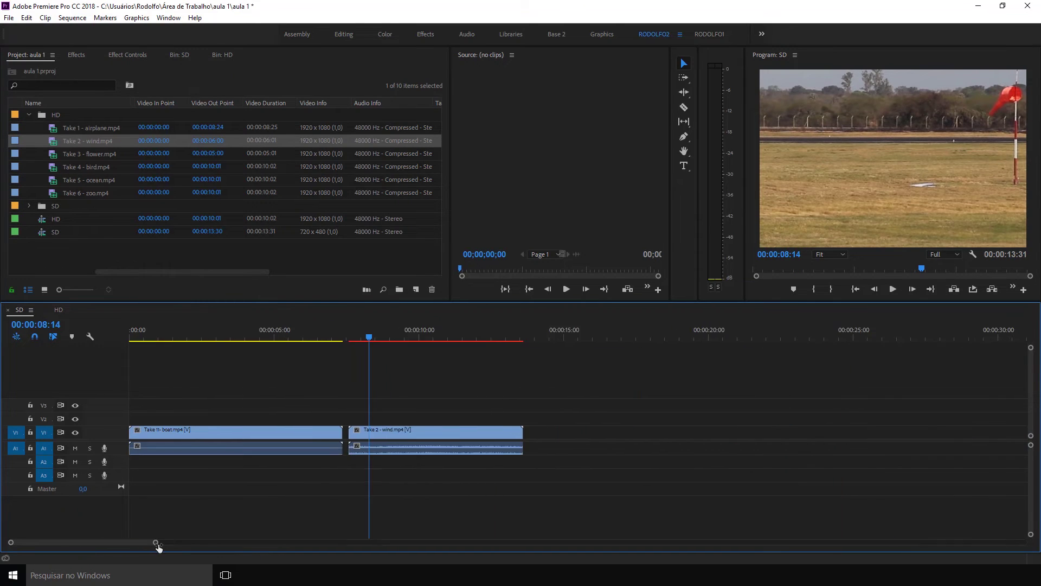
left_click(387, 434)
mouse_move(371, 338)
left_mouse_down()
mouse_move(433, 342)
mouse_move(404, 347)
left_mouse_up()
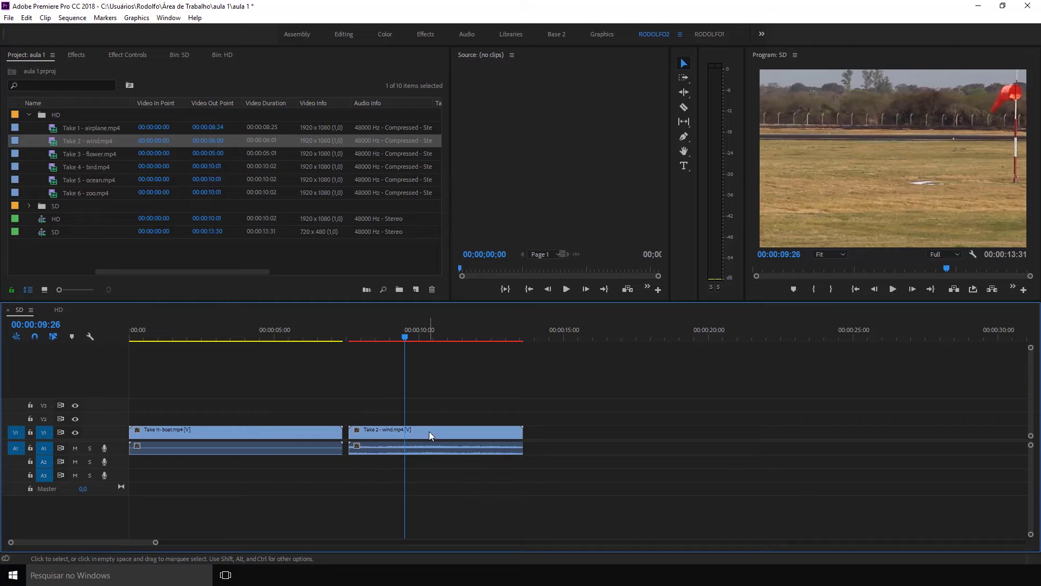
key("space")
key("space")
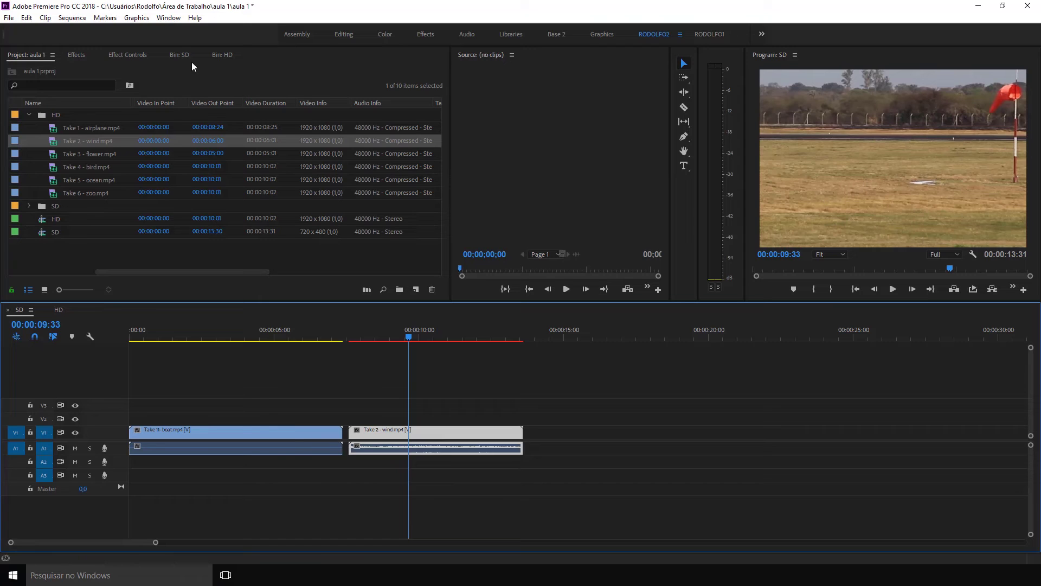
Set the Take 2 - wind clip's Motion Scale to 40 in Effect Controls
left_click(125, 54)
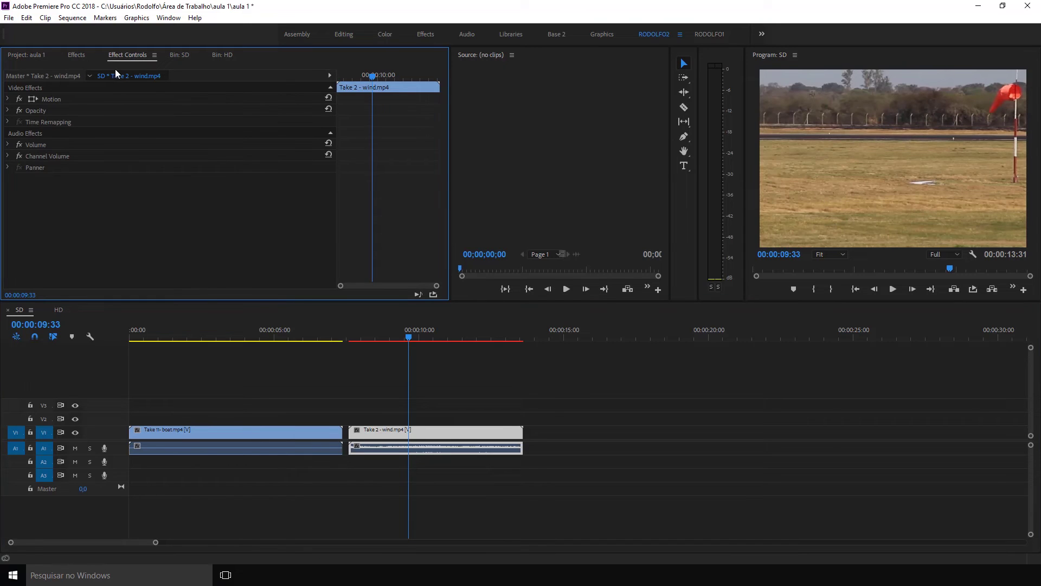
left_click(8, 99)
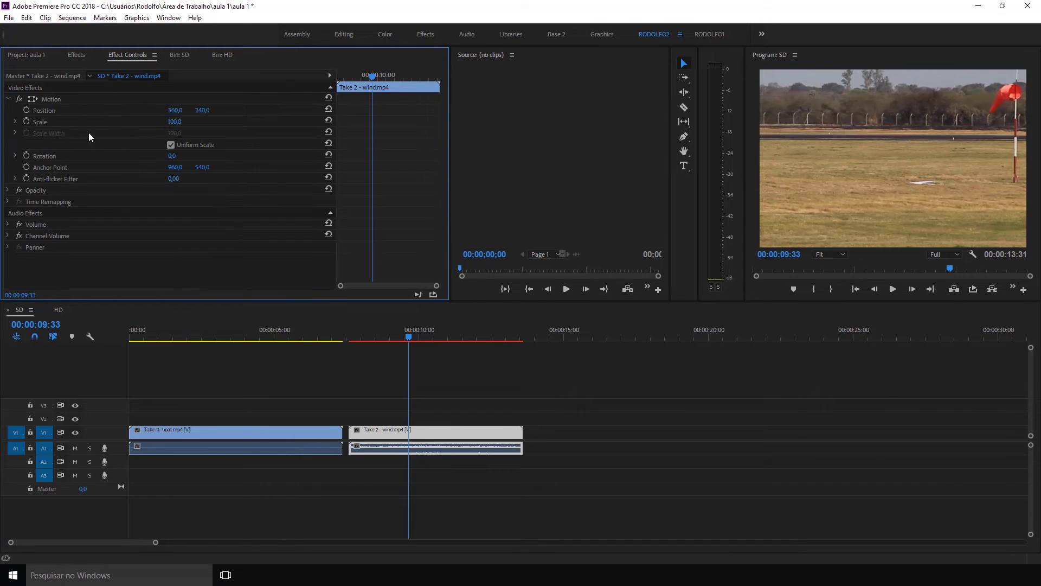
mouse_move(172, 127)
left_mouse_down()
mouse_move(154, 121)
mouse_move(203, 122)
mouse_move(148, 121)
mouse_move(175, 121)
left_mouse_up()
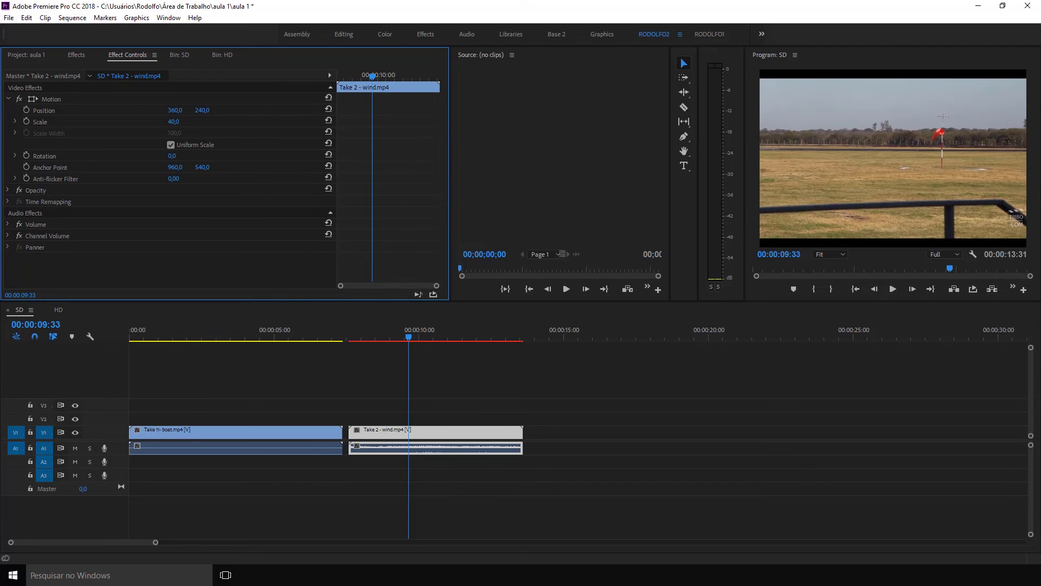
In the HD sequence, place Take 10- monkey.mp4 from the SD bin on V1 after the zoo clip
left_click(59, 308)
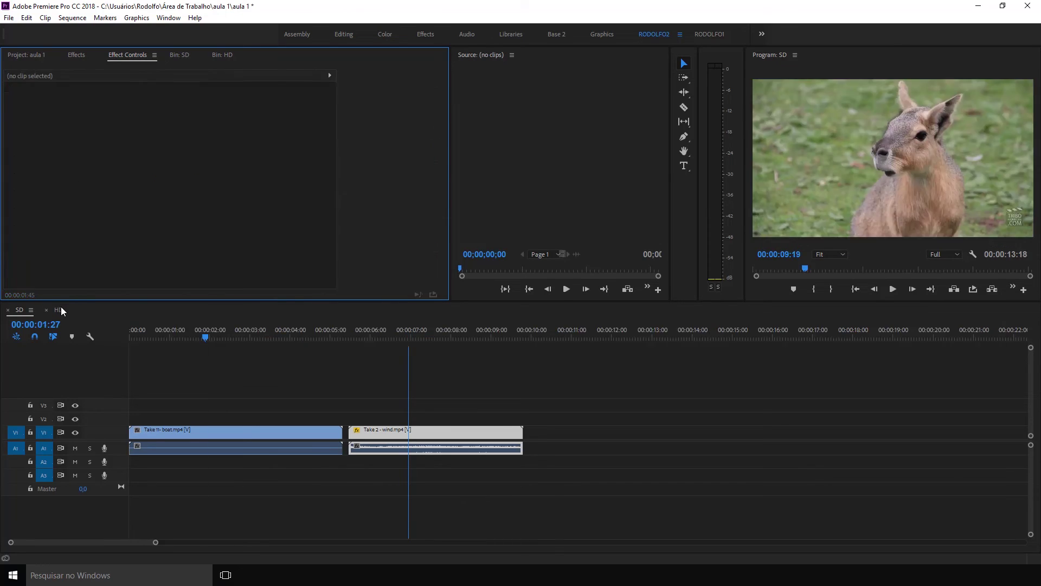
left_click_drag(235, 331, 383, 332)
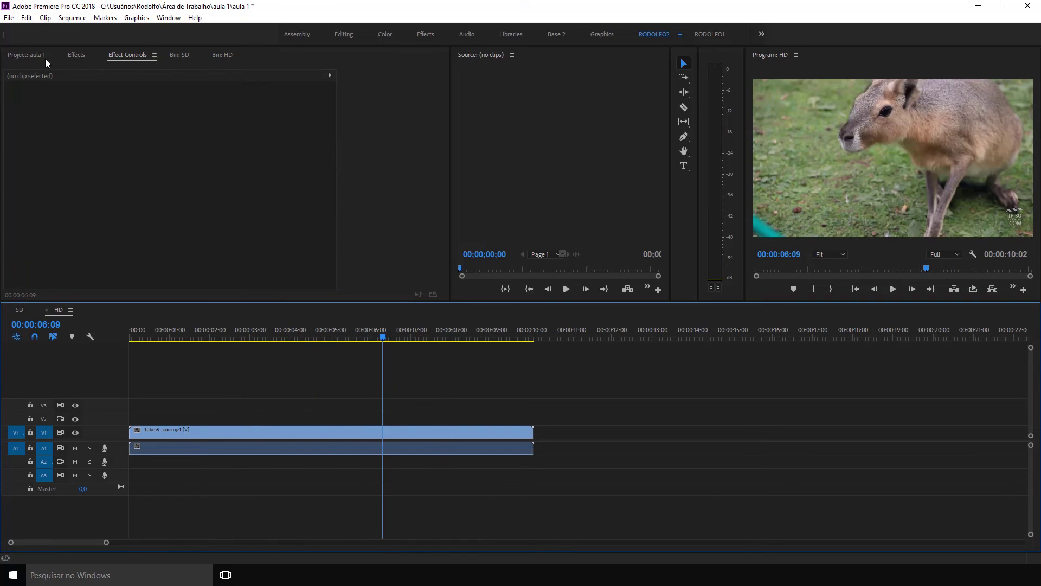
left_click(21, 57)
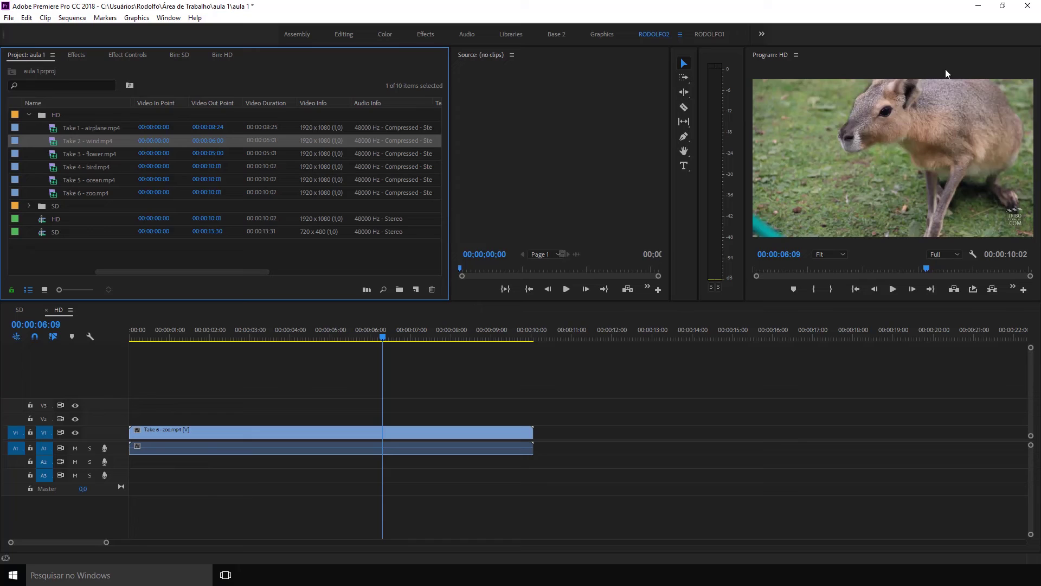
left_click(30, 206)
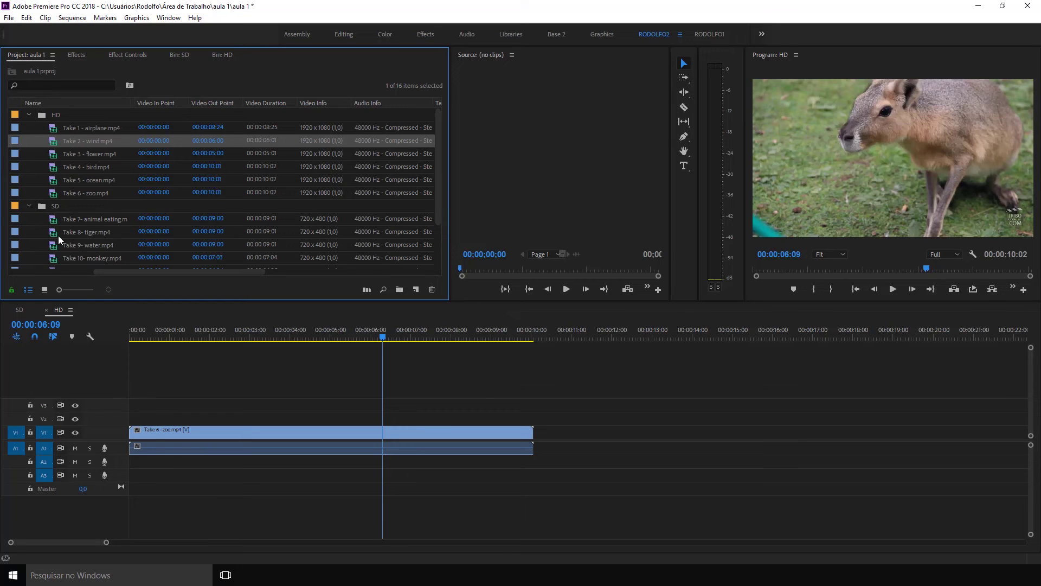
left_click(58, 232)
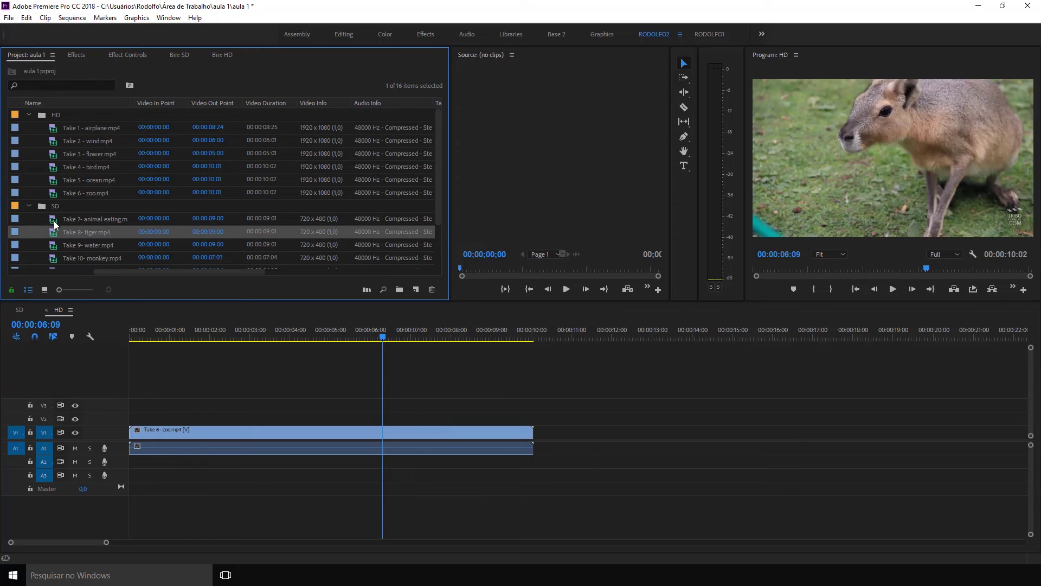
left_click(47, 245)
left_click(57, 258)
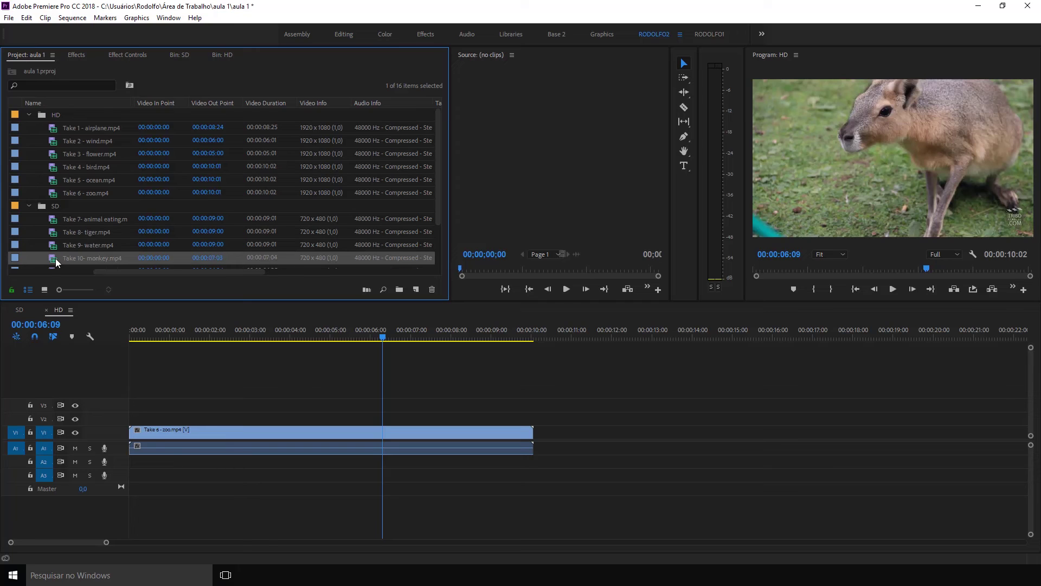
left_click_drag(55, 258, 550, 432)
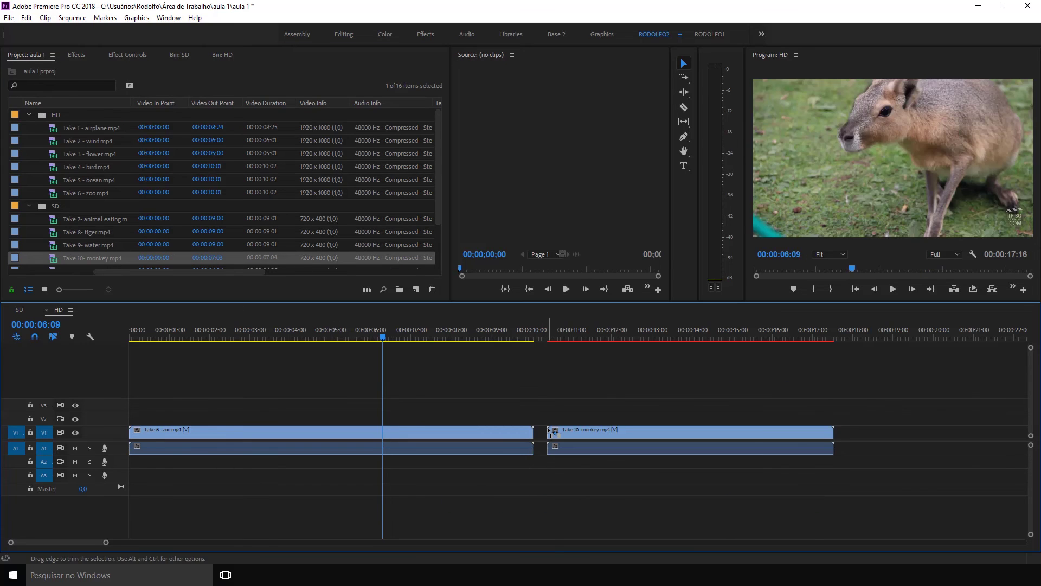
left_click_drag(562, 332, 742, 326)
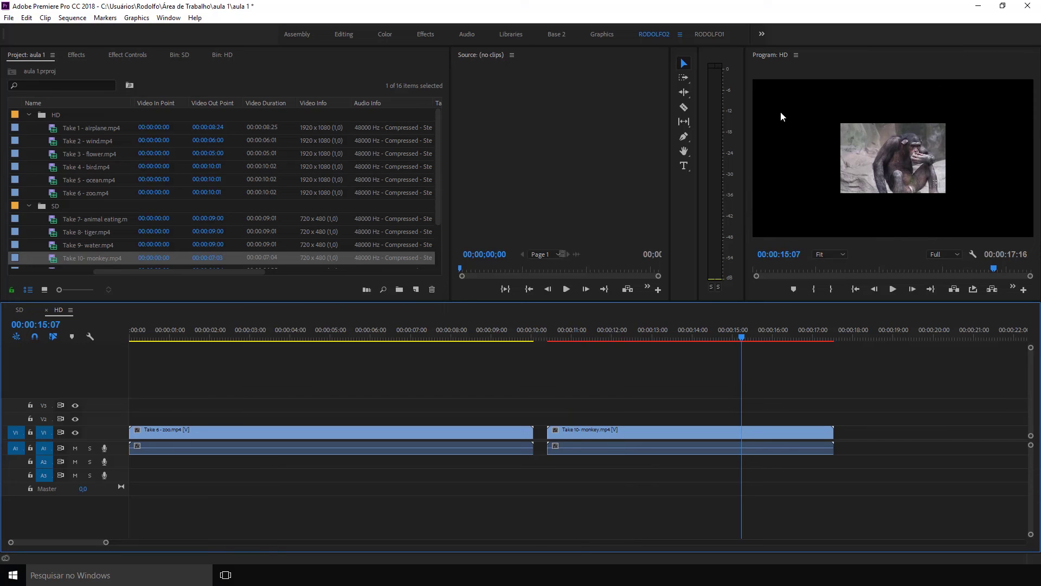
Apply Scale to Frame Size to the Take 10- monkey clip on the timeline
right_click(672, 431)
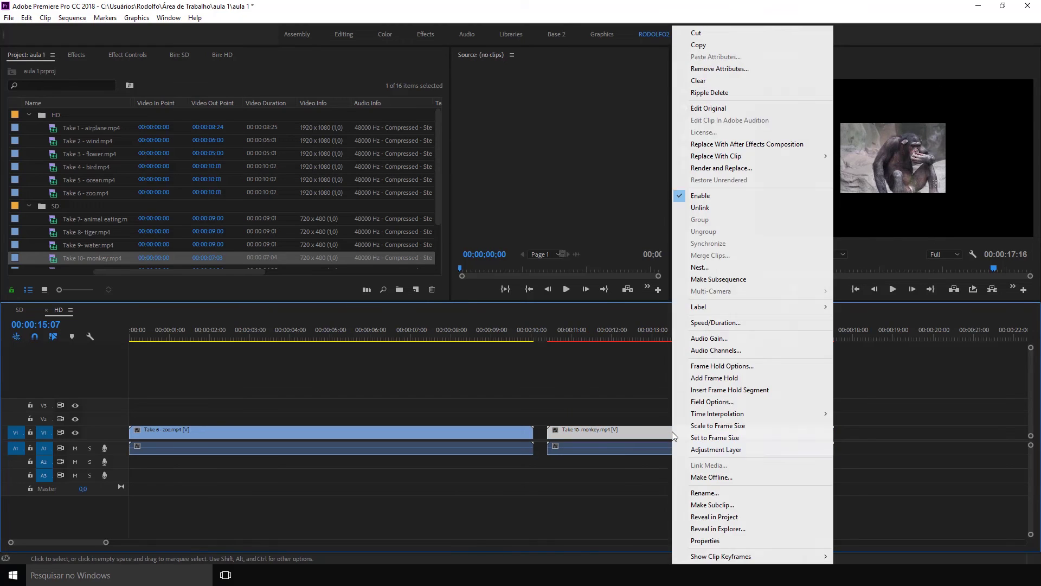
left_click(715, 426)
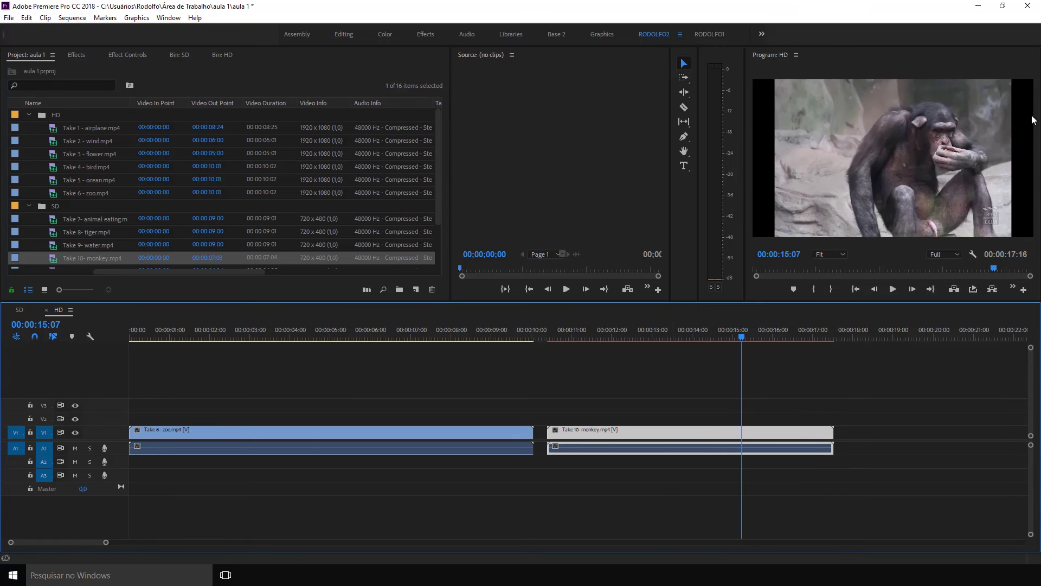
left_click(675, 375)
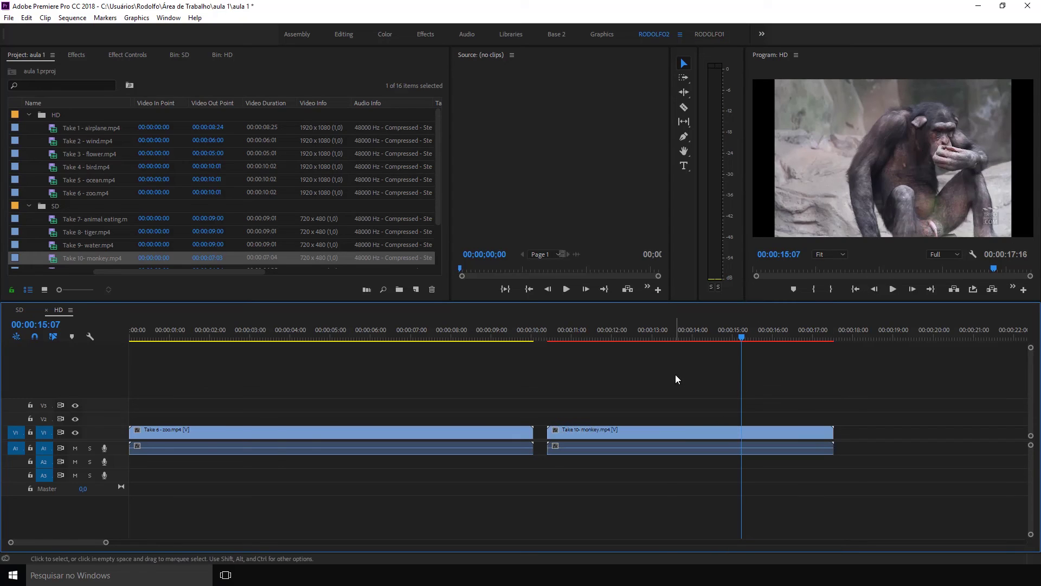
left_click(680, 429)
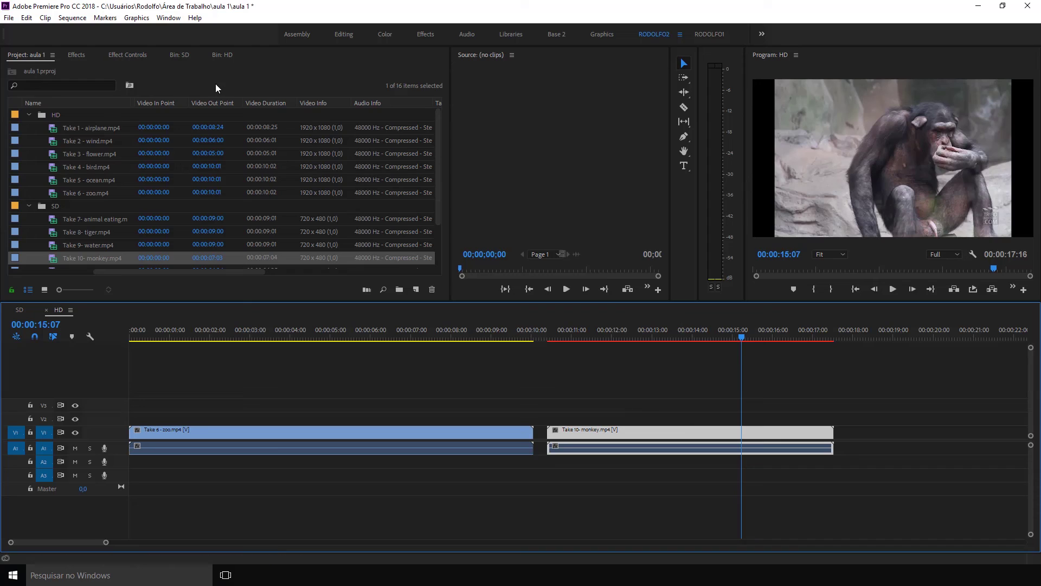
Set the monkey clip's Motion Scale to 119 in Effect Controls and check it against the zoo clip
left_click(135, 57)
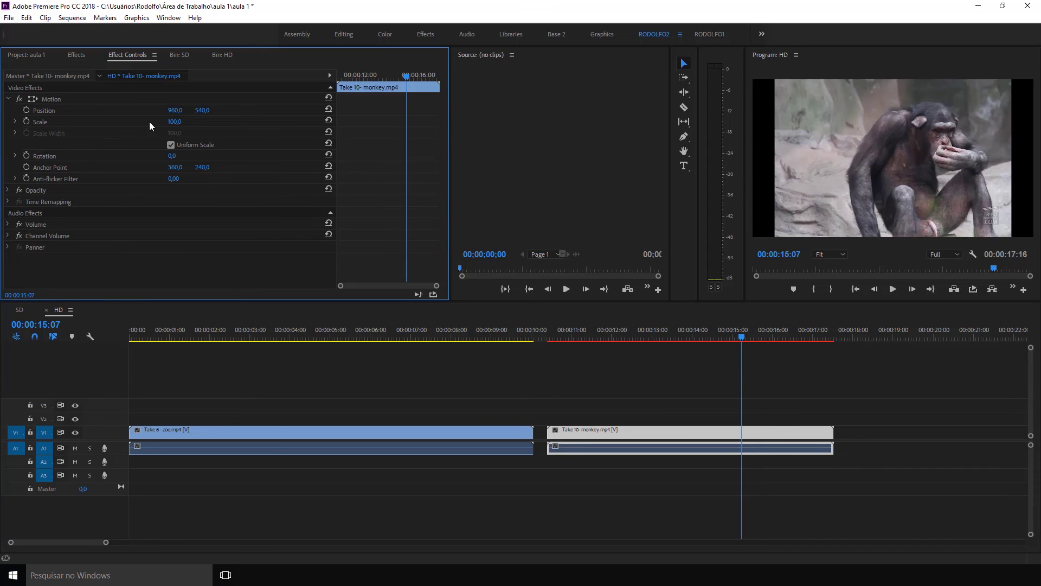
left_click_drag(174, 121, 185, 121)
left_click_drag(743, 338, 654, 336)
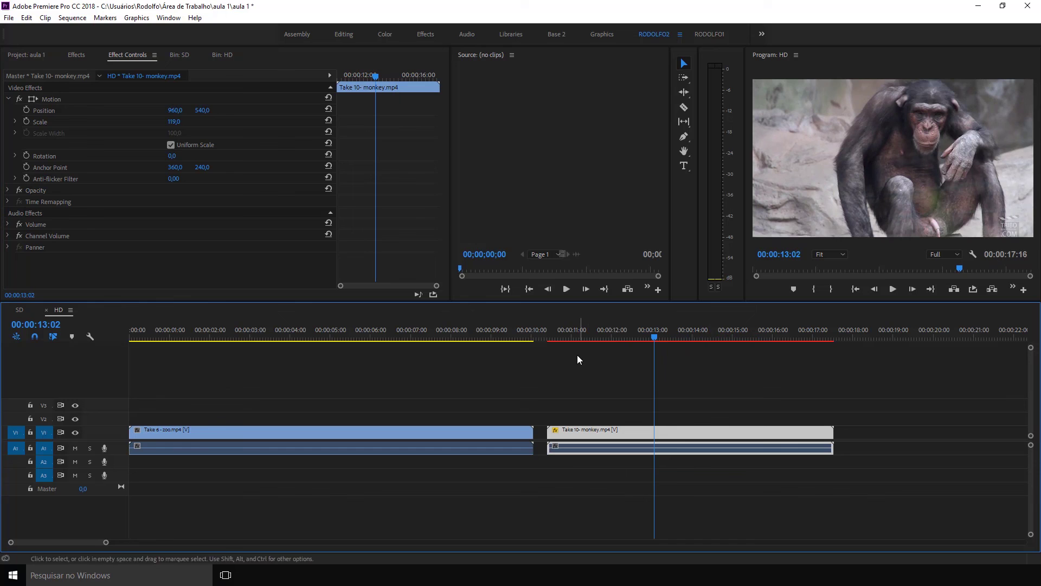
left_click(401, 337)
left_click(600, 337)
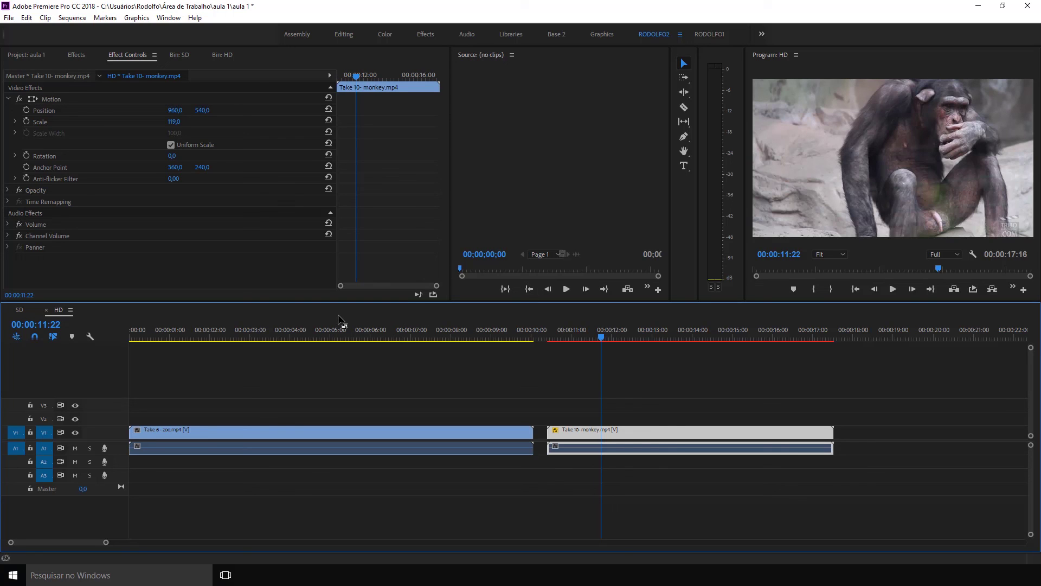
Collapse the HD and SD bins in the Project panel
left_click(48, 55)
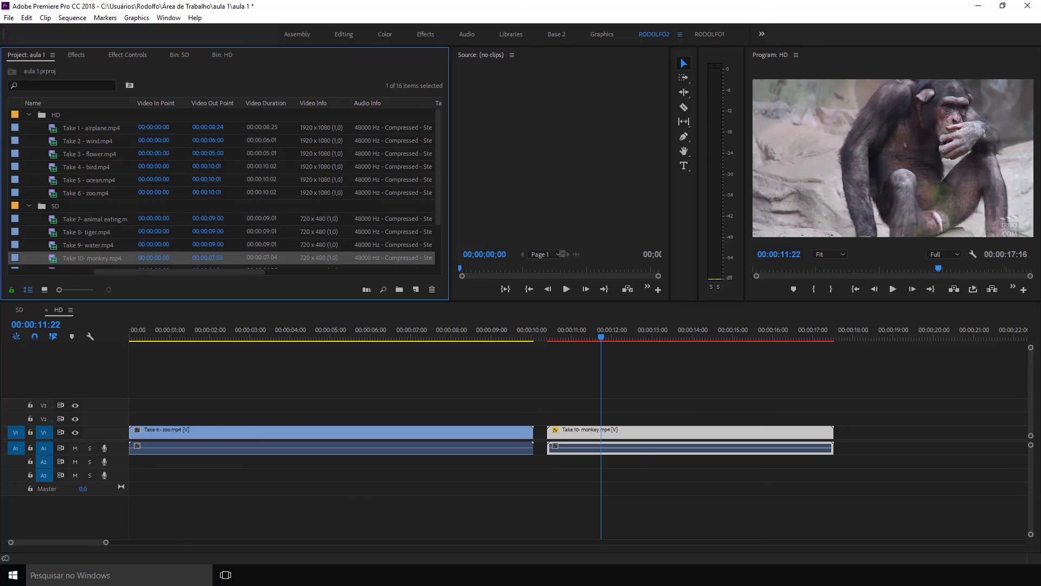
left_click(170, 380)
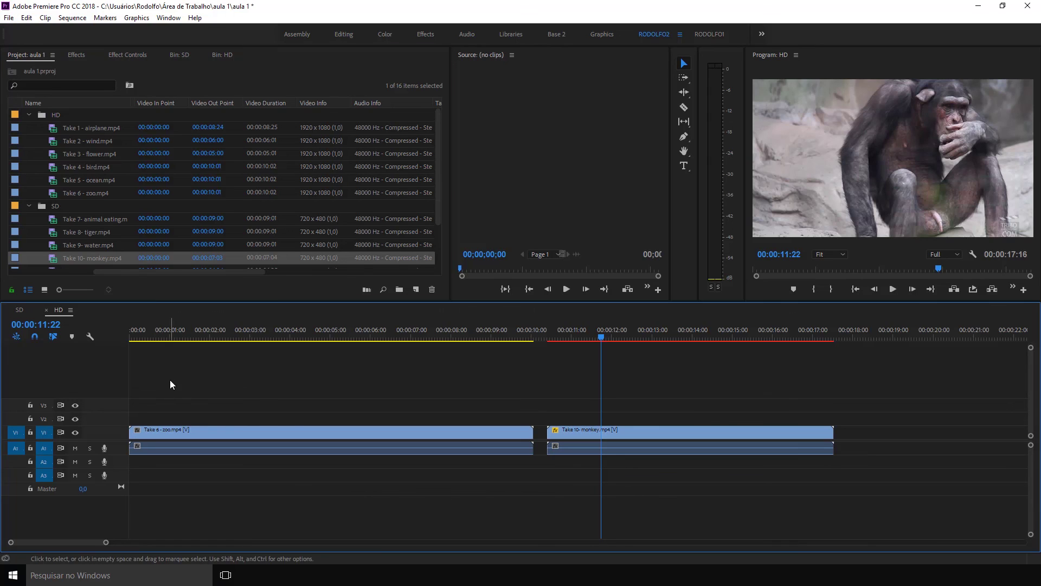
left_click(28, 115)
left_click(28, 128)
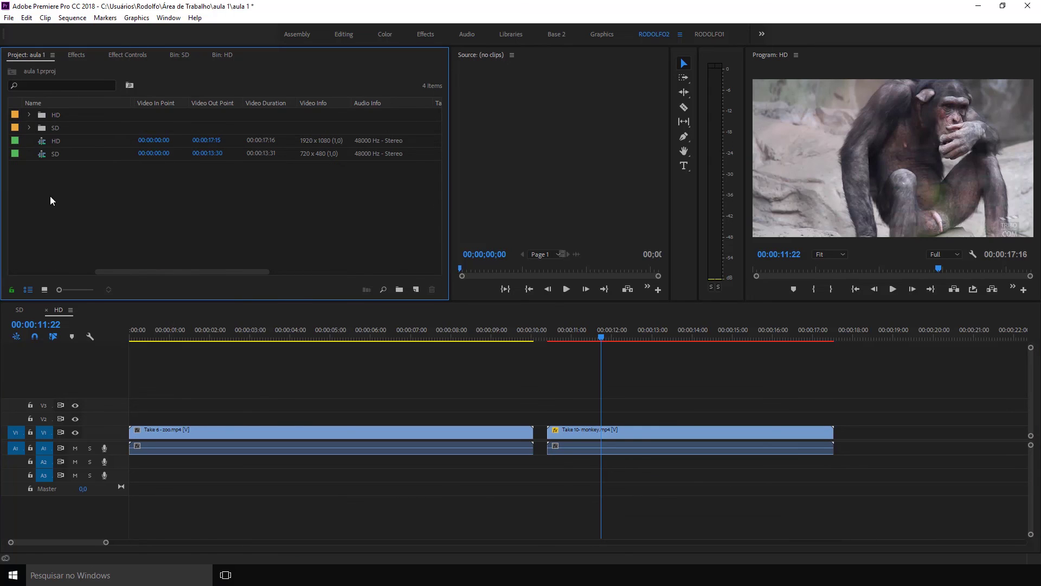